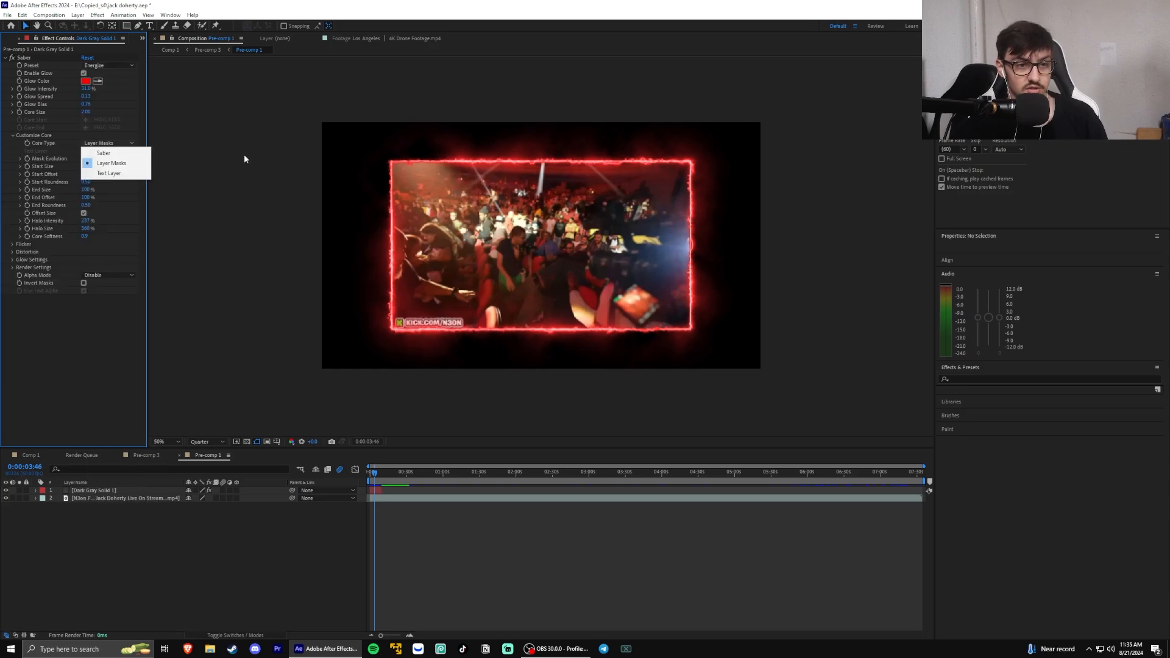
Keep the Saber core type as Layer Masks and scrub Pre-comp 1 to preview the glowing border
{"action": "left_click", "coordinate": [715, 274]}
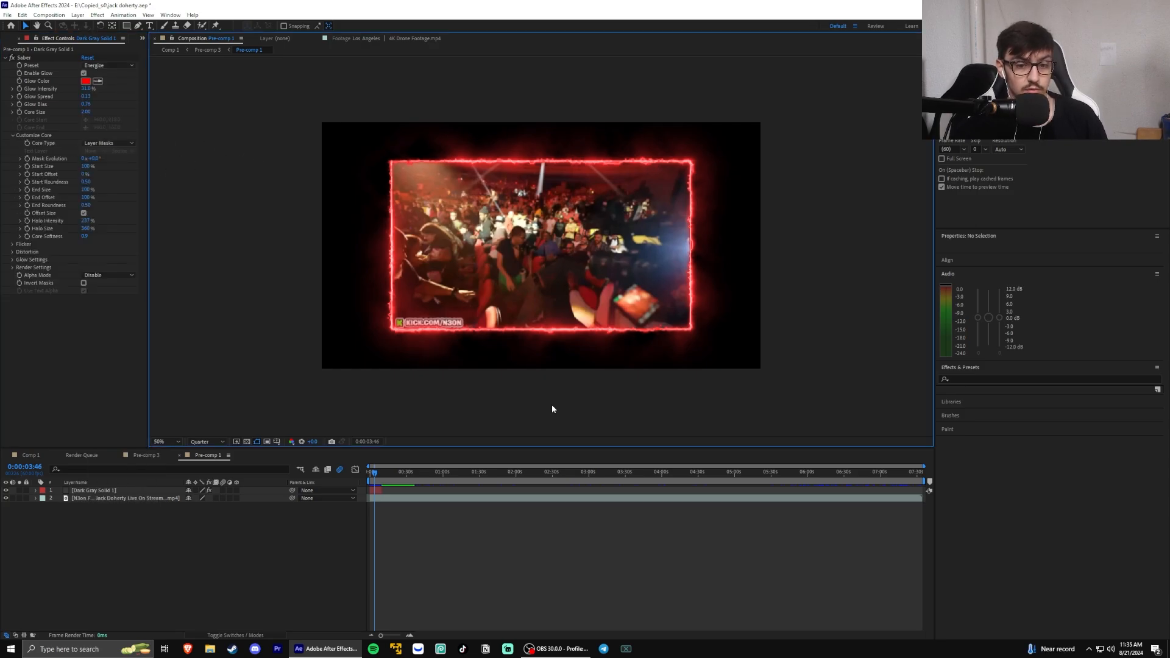
{"action": "mouse_move", "coordinate": [384, 478]}
{"action": "left_mouse_down"}
{"action": "mouse_move", "coordinate": [455, 475]}
{"action": "mouse_move", "coordinate": [371, 473]}
{"action": "left_mouse_up"}
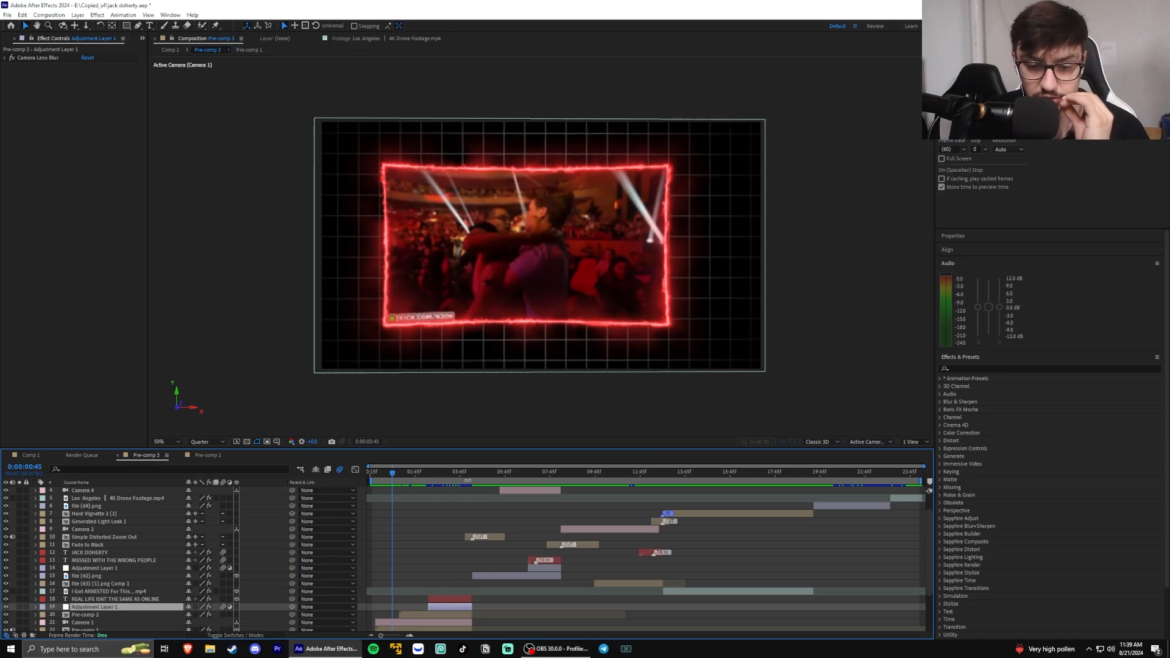
Scrub through Pre-comp 3 to 0:00:03:33, where the REAL LIFE ISNT THE SAME AS ONLINE title shows over the blurred picture
{"action": "left_click", "coordinate": [504, 473]}
{"action": "left_click", "coordinate": [506, 577]}
{"action": "left_click_drag", "start_coordinate": [443, 474], "coordinate": [456, 473]}
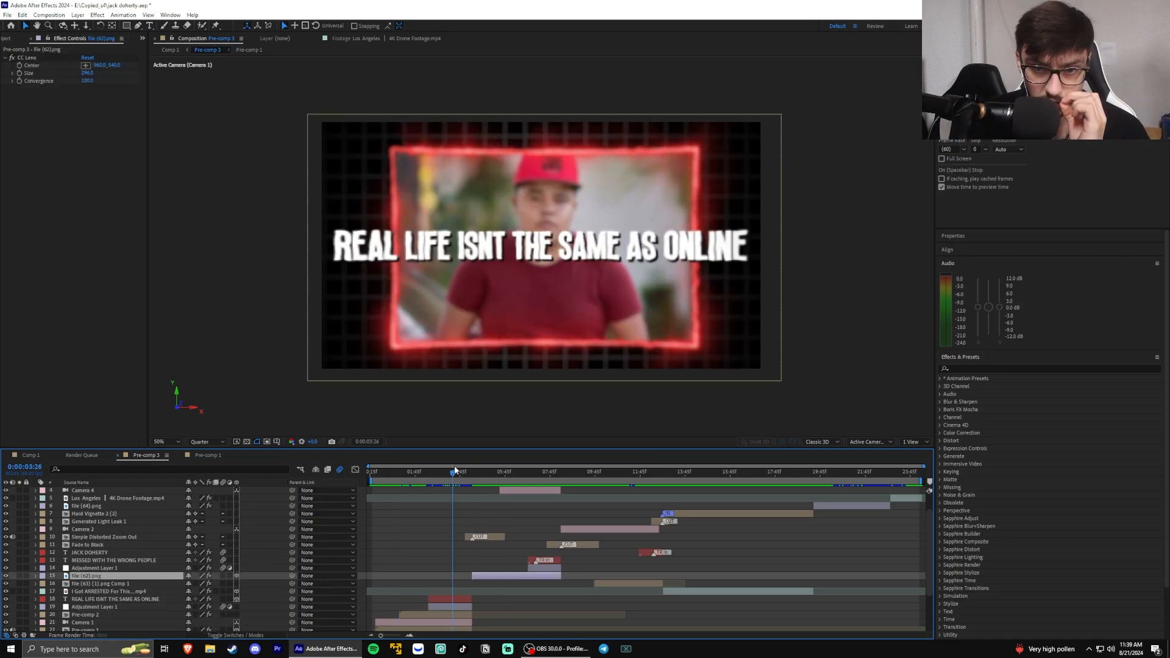
Expand the adjustment layer beneath the REAL LIFE title and examine its Camera Lens Blur radius keyframe while scrubbing
{"action": "left_click", "coordinate": [441, 608]}
{"action": "left_click", "coordinate": [35, 608]}
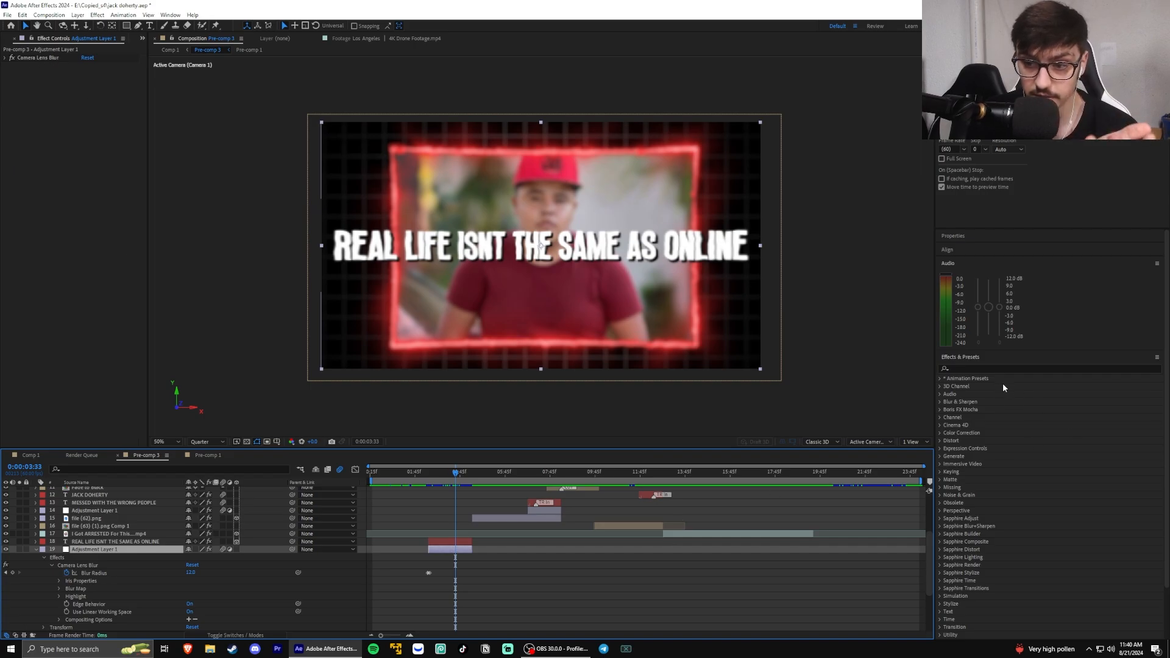
{"action": "left_click", "coordinate": [984, 368]}
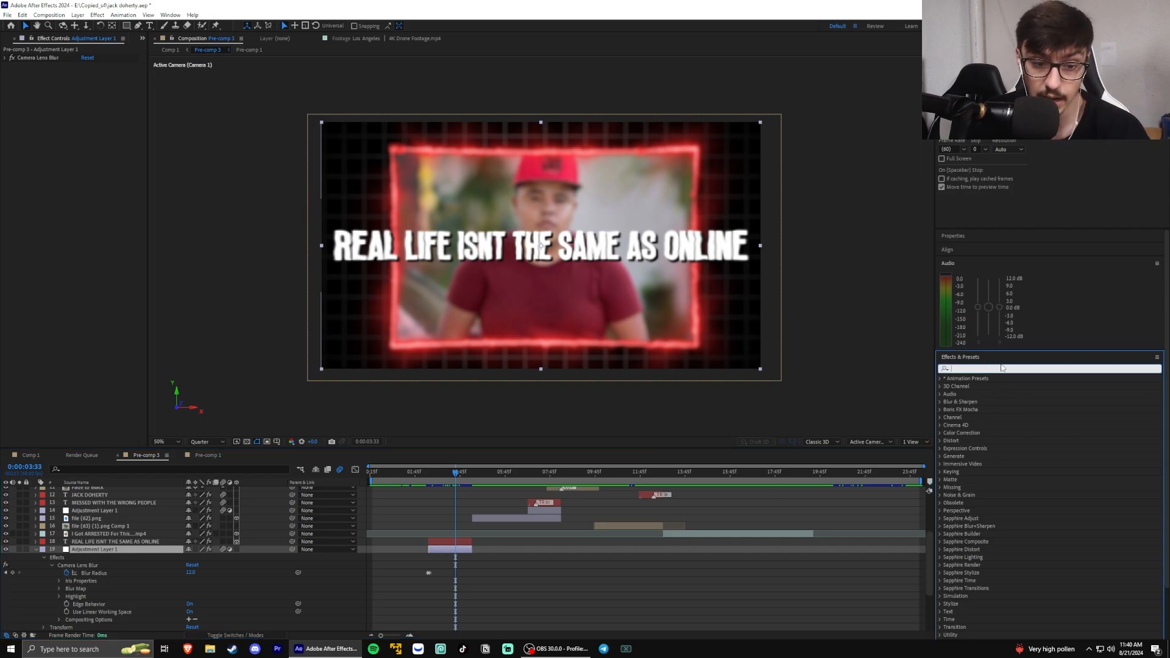
{"action": "scroll", "coordinate": [231, 597], "scroll_direction": "down", "scroll_amount": 2}
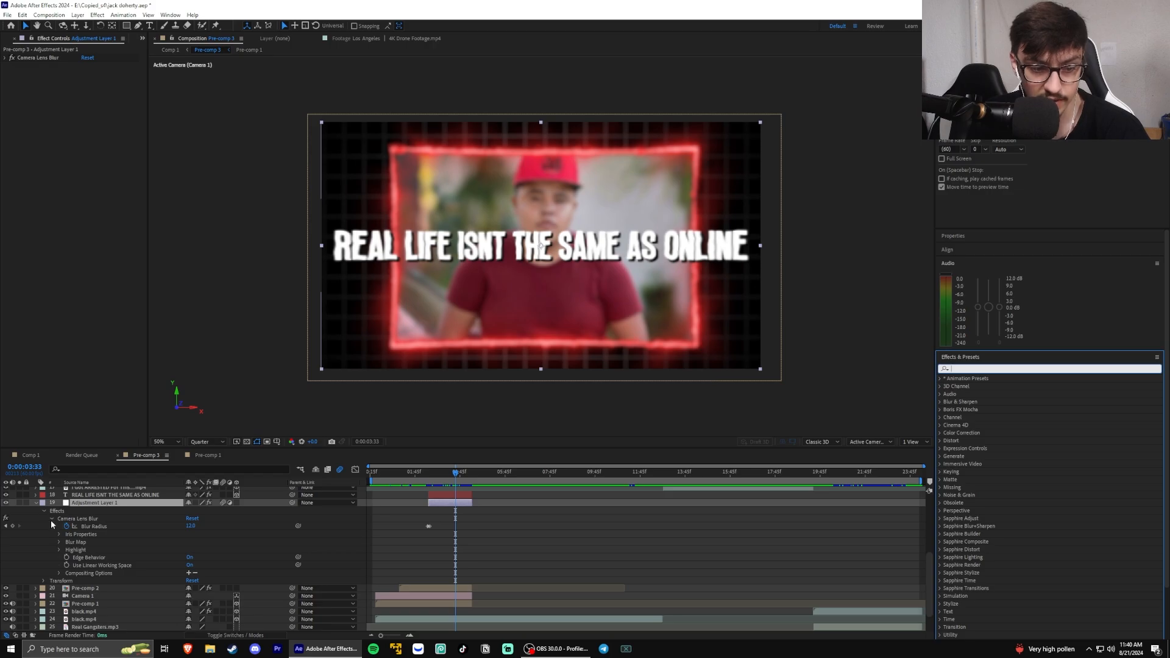
{"action": "left_click", "coordinate": [428, 527]}
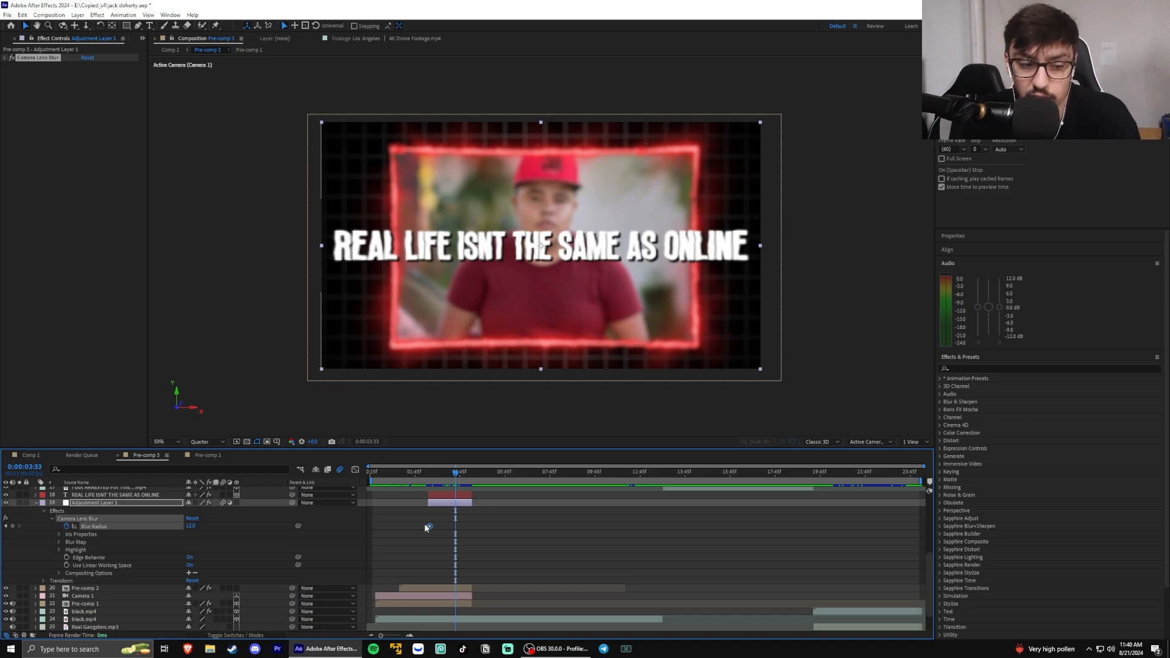
{"action": "left_click_drag", "start_coordinate": [440, 472], "coordinate": [432, 476]}
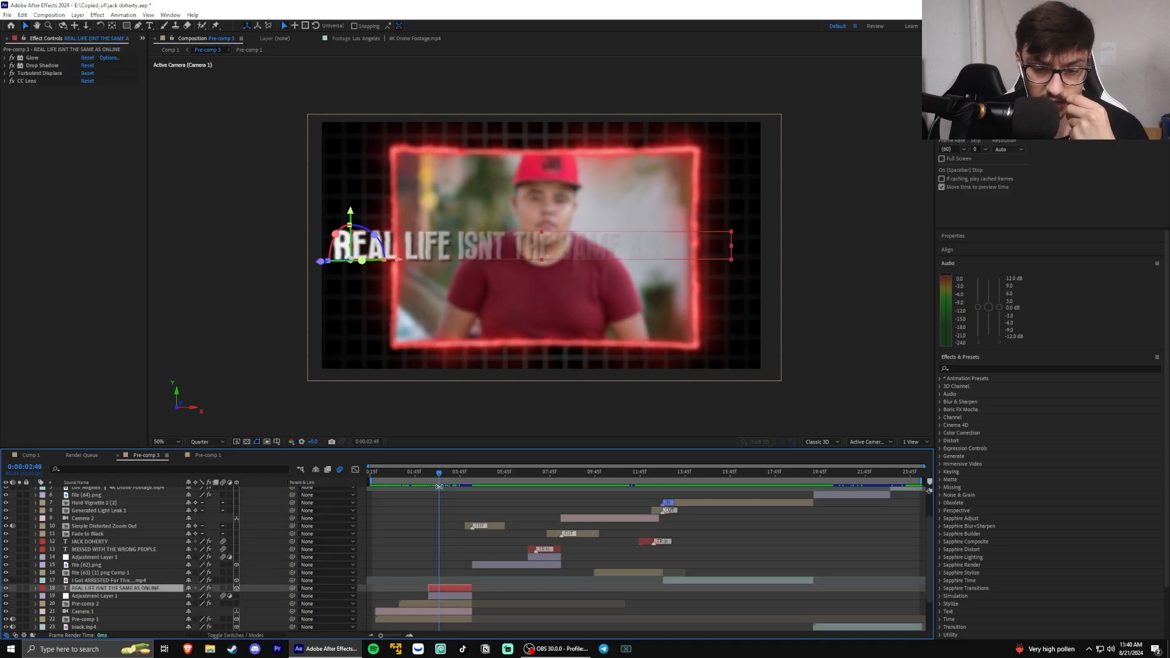
{"action": "left_click_drag", "start_coordinate": [439, 473], "coordinate": [450, 471]}
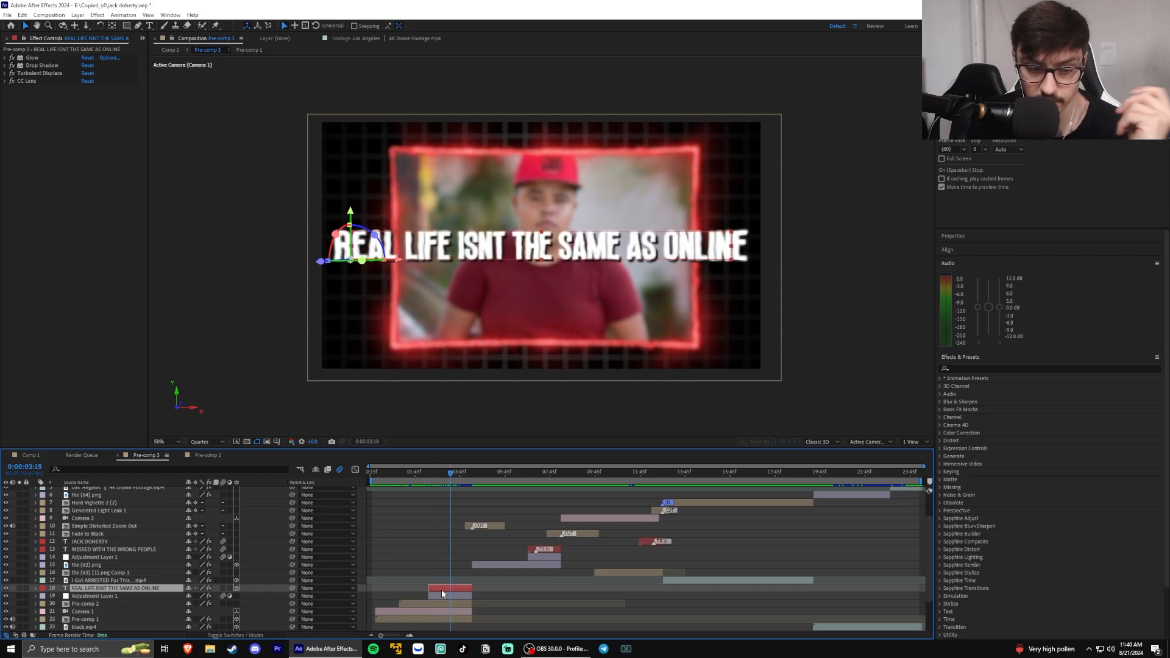
Expand Animator 1's Range Selector on the REAL LIFE ISNT THE SAME AS ONLINE text and examine its Offset keyframes while scrubbing
{"action": "scroll", "coordinate": [438, 559], "scroll_direction": "down", "scroll_amount": 3}
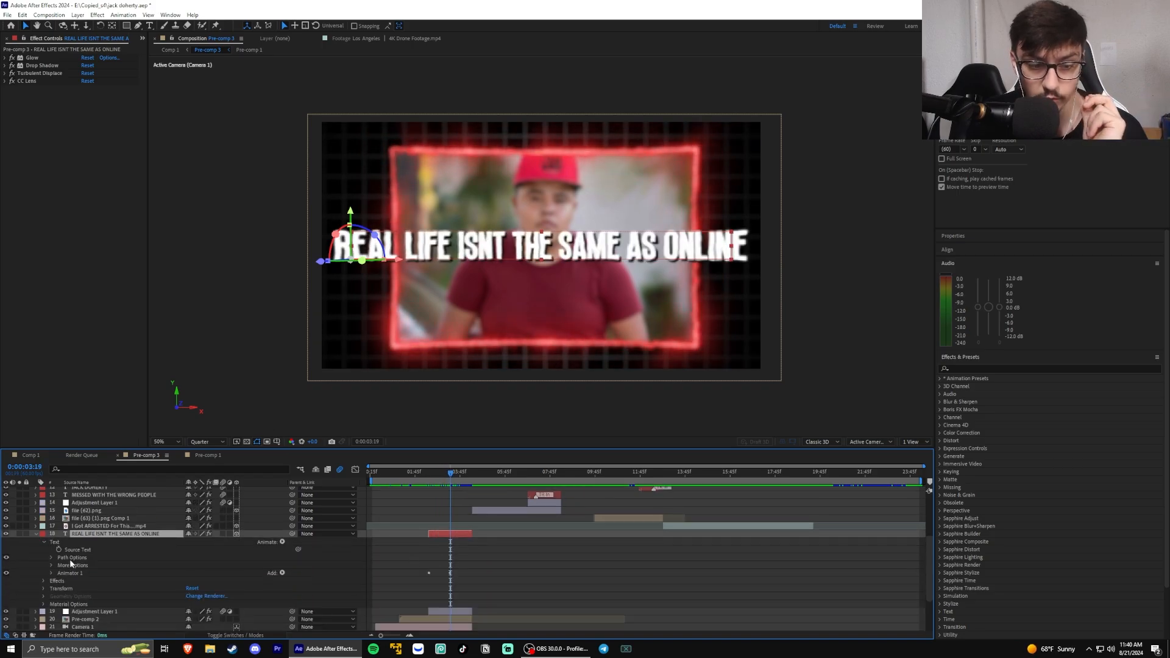
{"action": "left_click", "coordinate": [39, 73]}
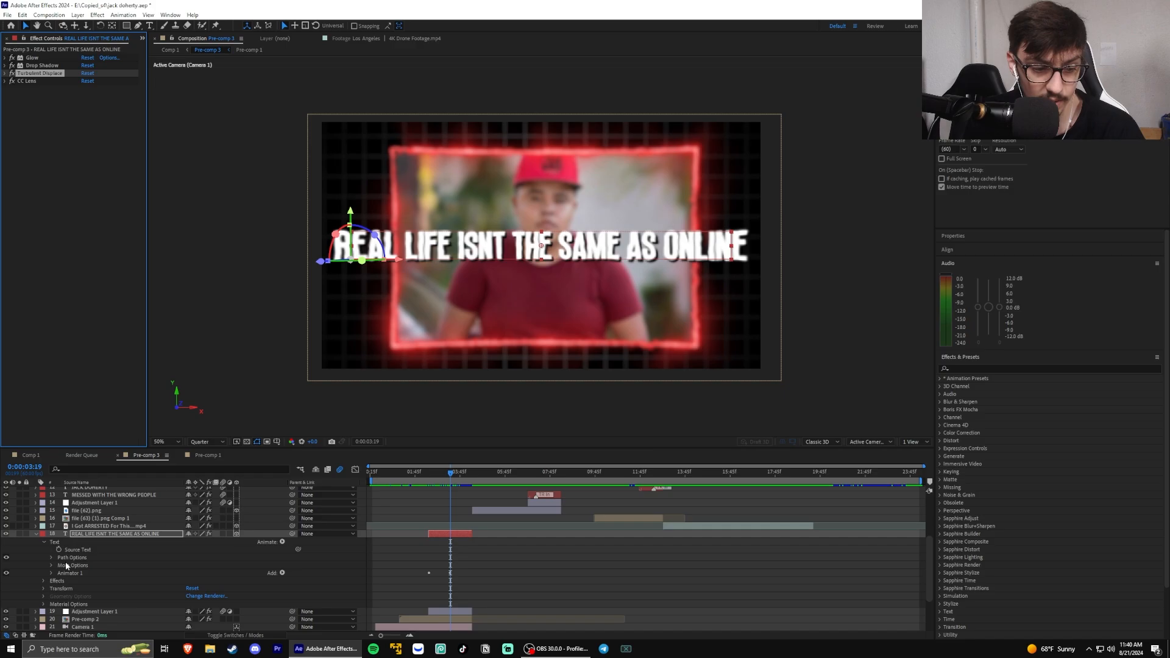
{"action": "left_click", "coordinate": [51, 573]}
{"action": "scroll", "coordinate": [103, 577], "scroll_direction": "down", "scroll_amount": 1}
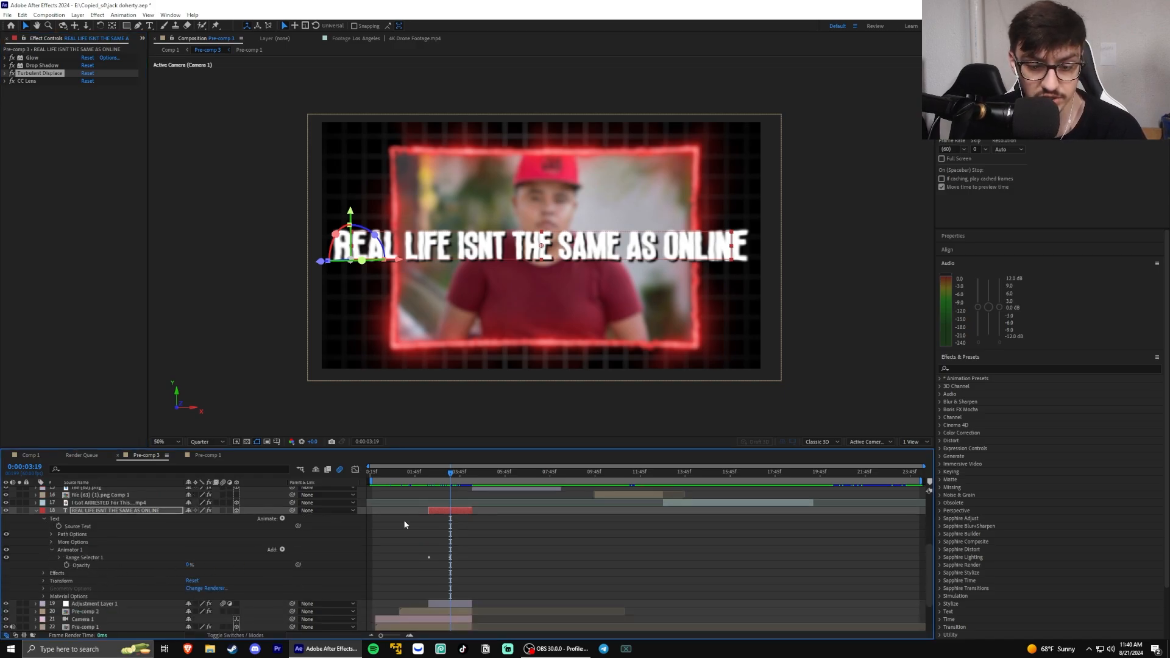
{"action": "left_click", "coordinate": [114, 574]}
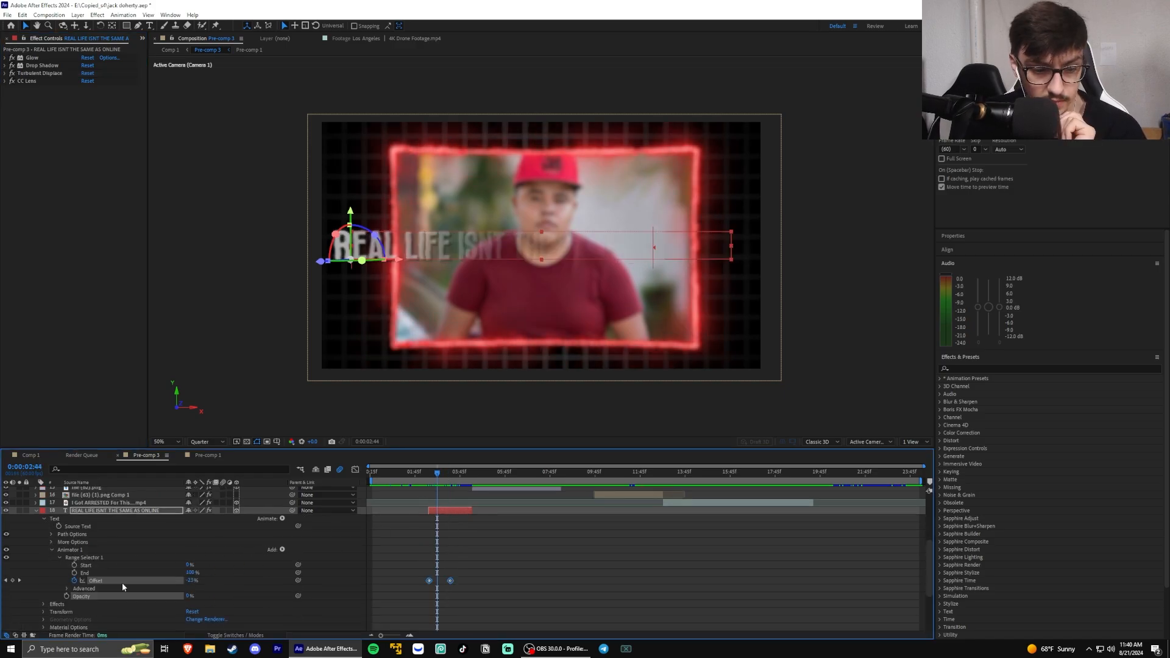
{"action": "left_click", "coordinate": [122, 584]}
{"action": "mouse_move", "coordinate": [440, 476]}
{"action": "left_mouse_down"}
{"action": "mouse_move", "coordinate": [429, 482]}
{"action": "mouse_move", "coordinate": [452, 480]}
{"action": "mouse_move", "coordinate": [434, 466]}
{"action": "mouse_move", "coordinate": [451, 469]}
{"action": "left_mouse_up"}
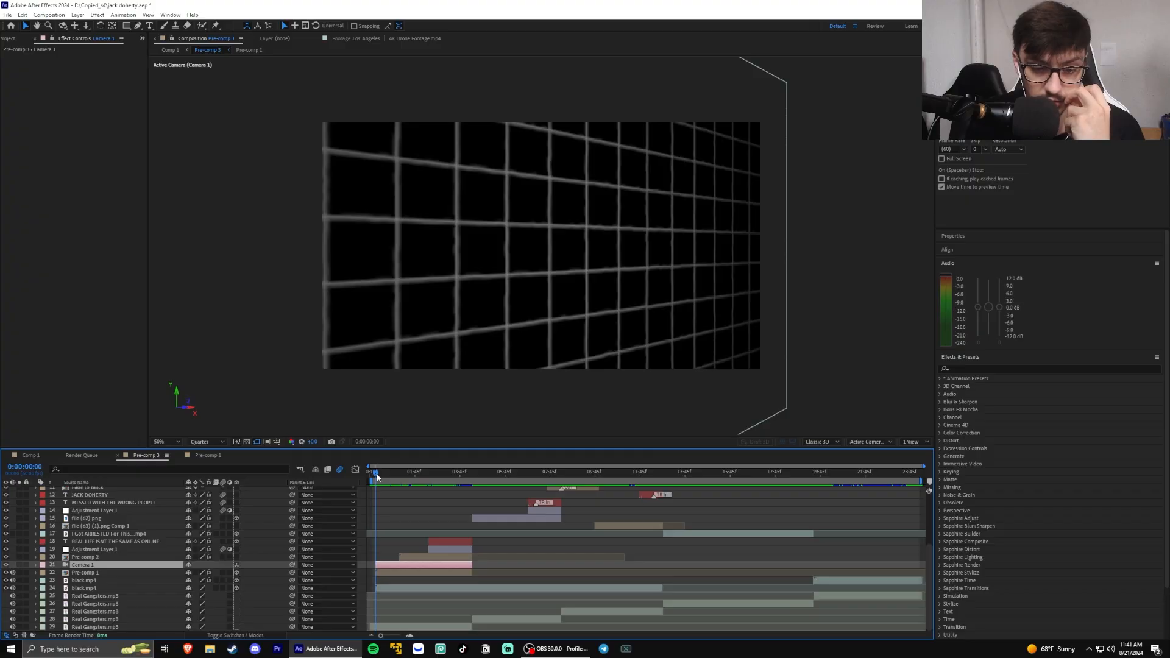
Expand Camera 1's Transform properties in Pre-comp 3 to show its position and rotation keyframes
{"action": "mouse_move", "coordinate": [376, 477]}
{"action": "left_mouse_down"}
{"action": "mouse_move", "coordinate": [404, 473]}
{"action": "mouse_move", "coordinate": [378, 473]}
{"action": "left_mouse_up"}
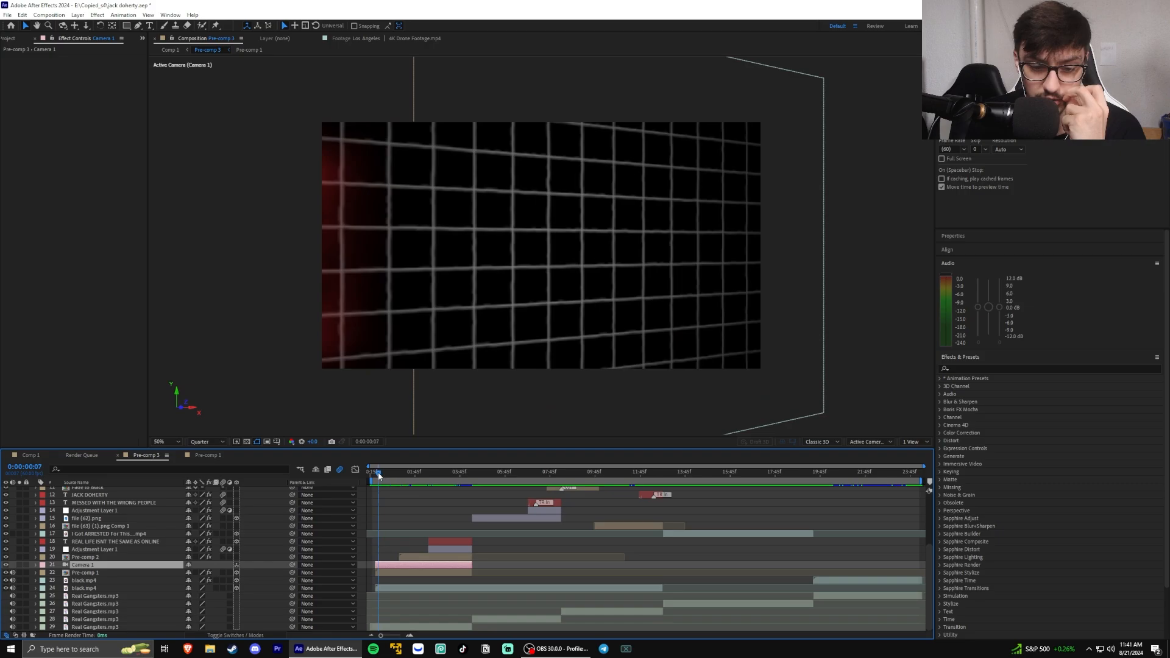
{"action": "left_click", "coordinate": [35, 565]}
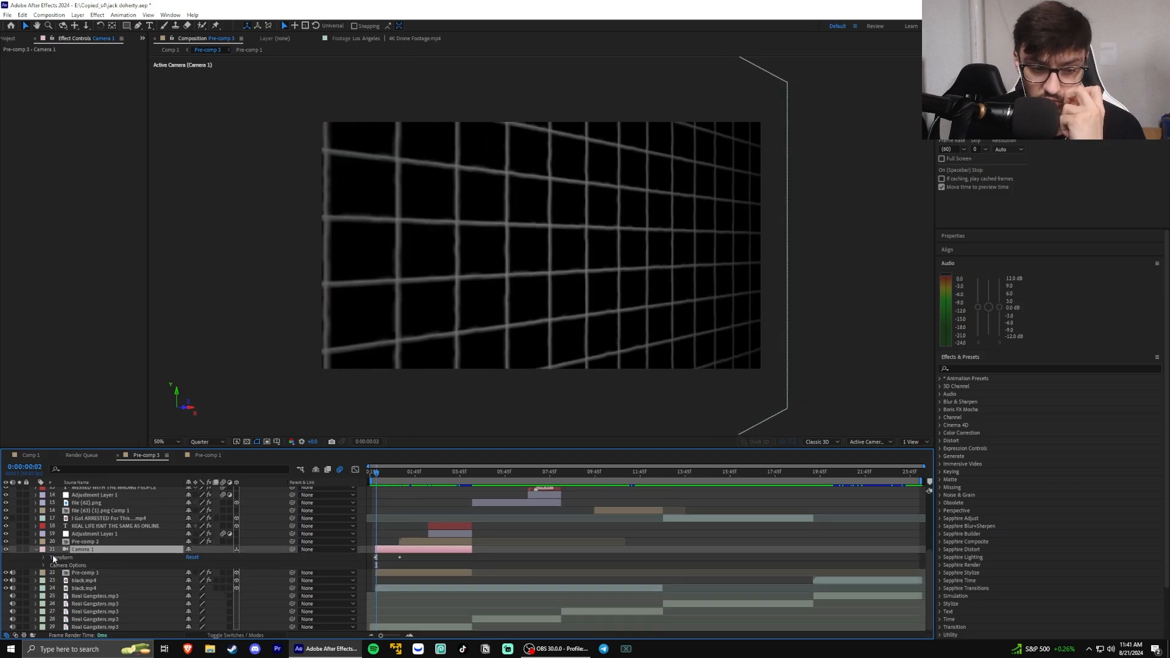
{"action": "left_click", "coordinate": [43, 558]}
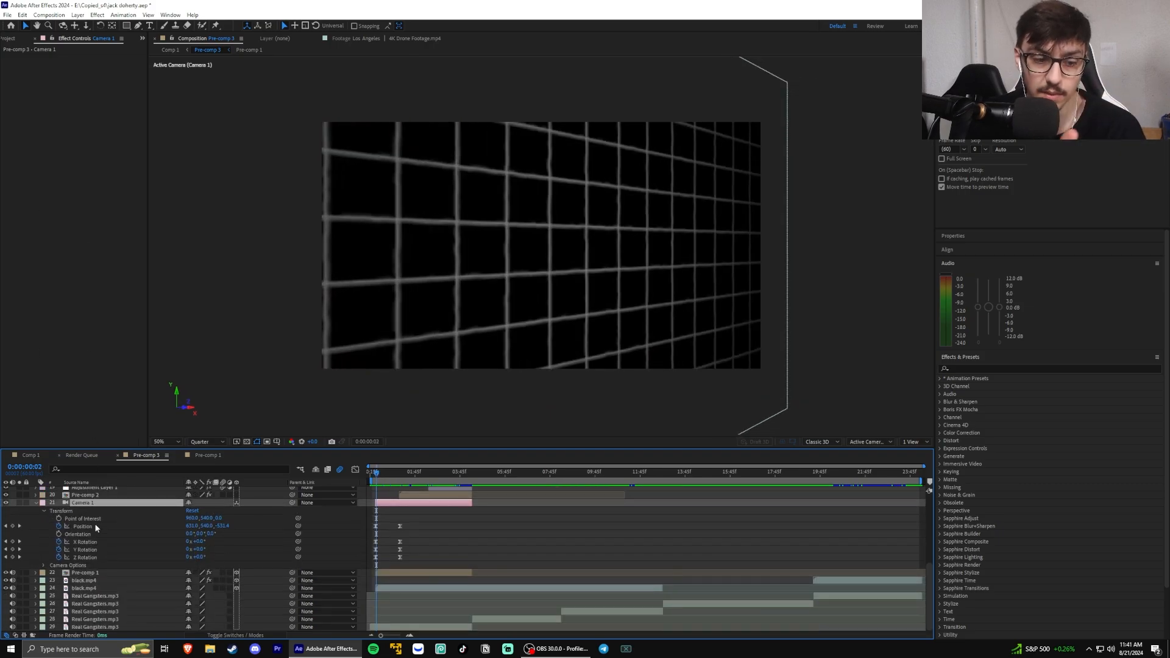
{"action": "scroll", "coordinate": [237, 538], "scroll_direction": "up", "scroll_amount": 1}
{"action": "right_click", "coordinate": [362, 529]}
{"action": "mouse_move", "coordinate": [372, 414]}
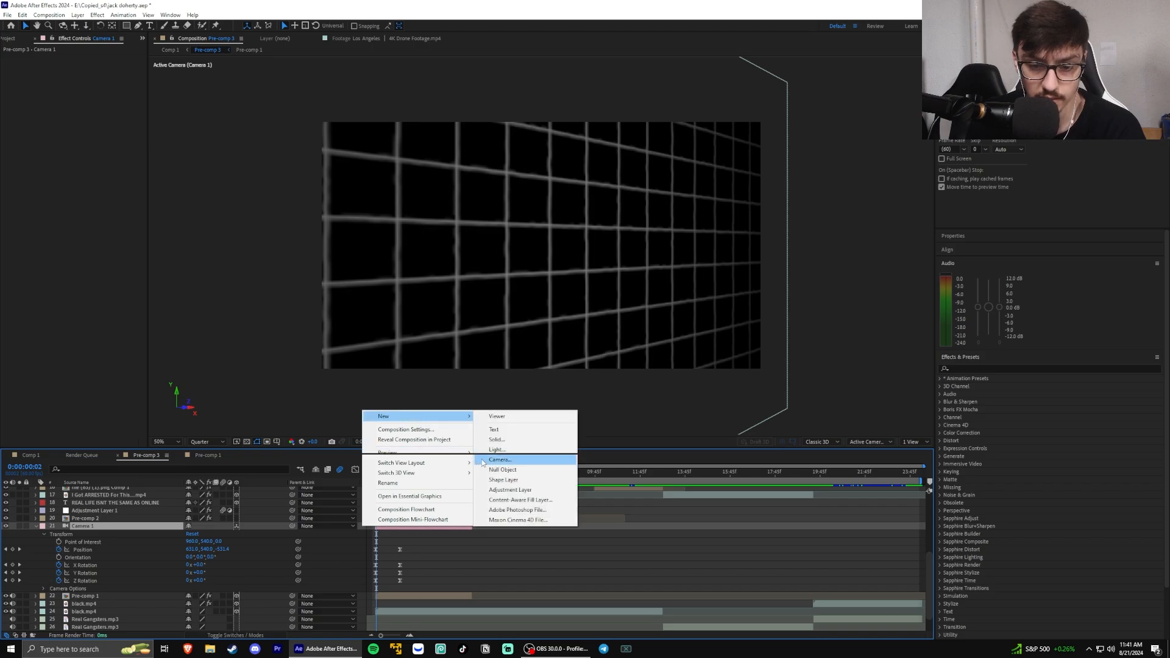
{"action": "left_click", "coordinate": [506, 461]}
{"action": "left_click", "coordinate": [745, 210]}
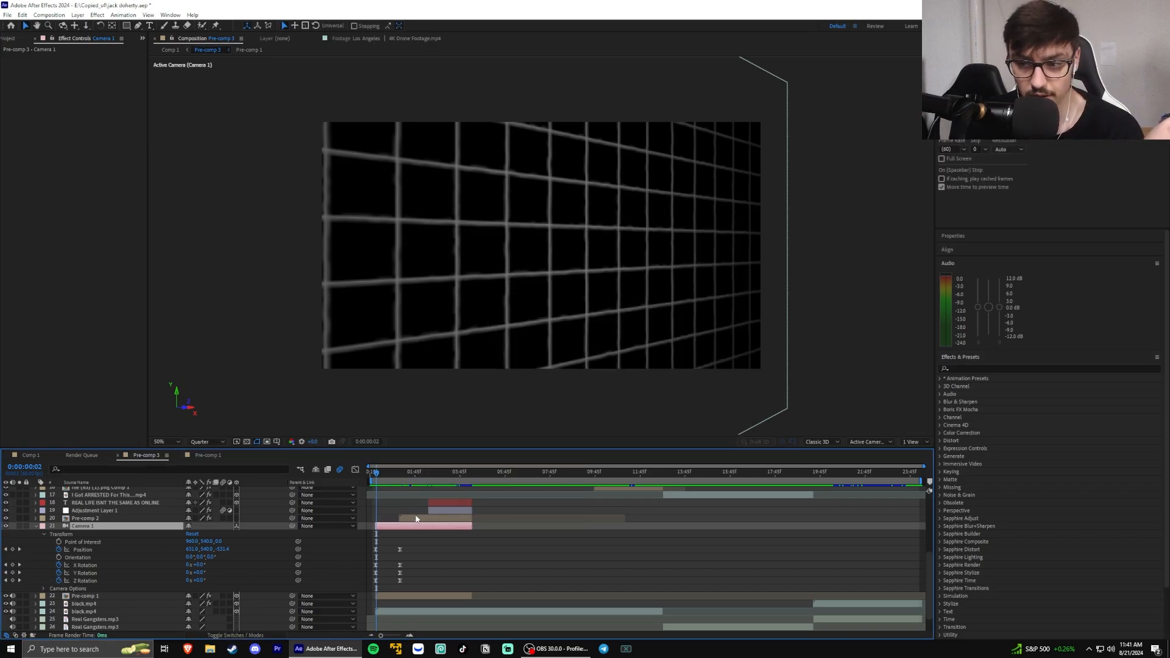
Select Camera 1's first Position keyframe and preview the camera move up to 0:00:00:51
{"action": "left_click", "coordinate": [383, 551]}
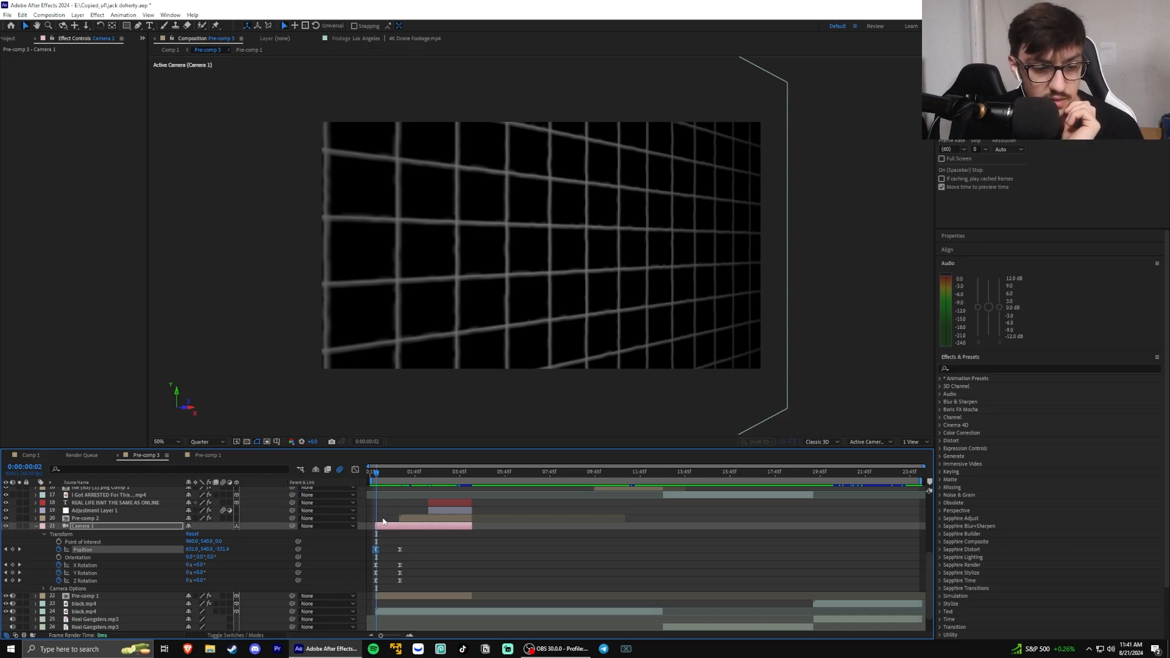
{"action": "left_click", "coordinate": [378, 478]}
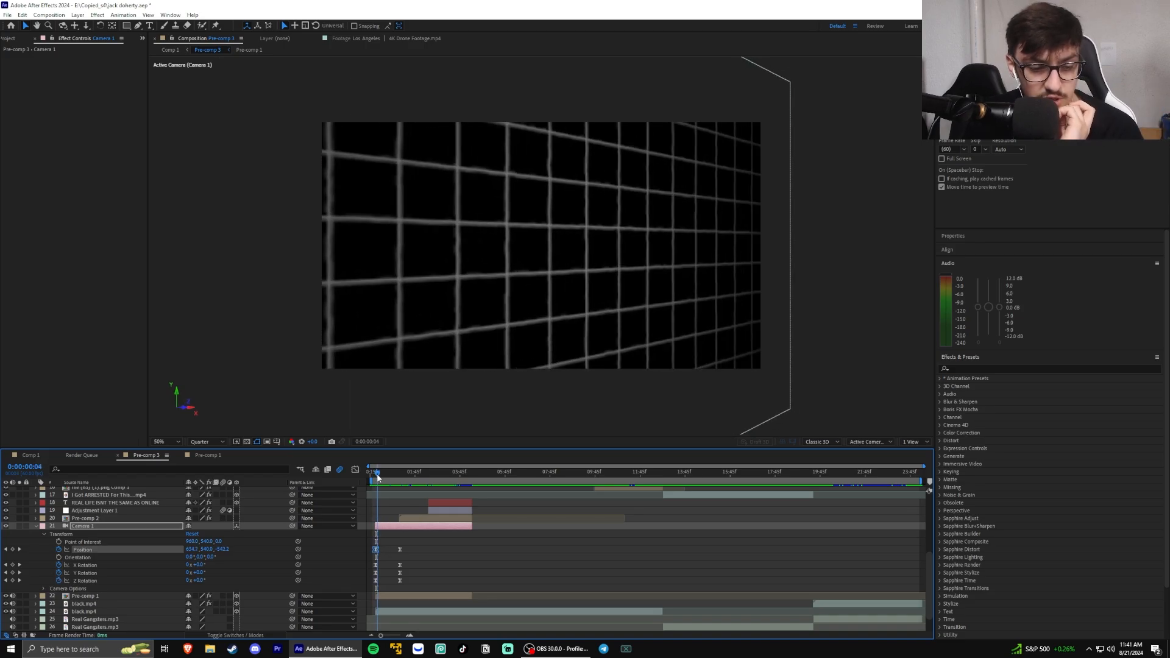
{"action": "left_click_drag", "start_coordinate": [378, 477], "coordinate": [396, 476]}
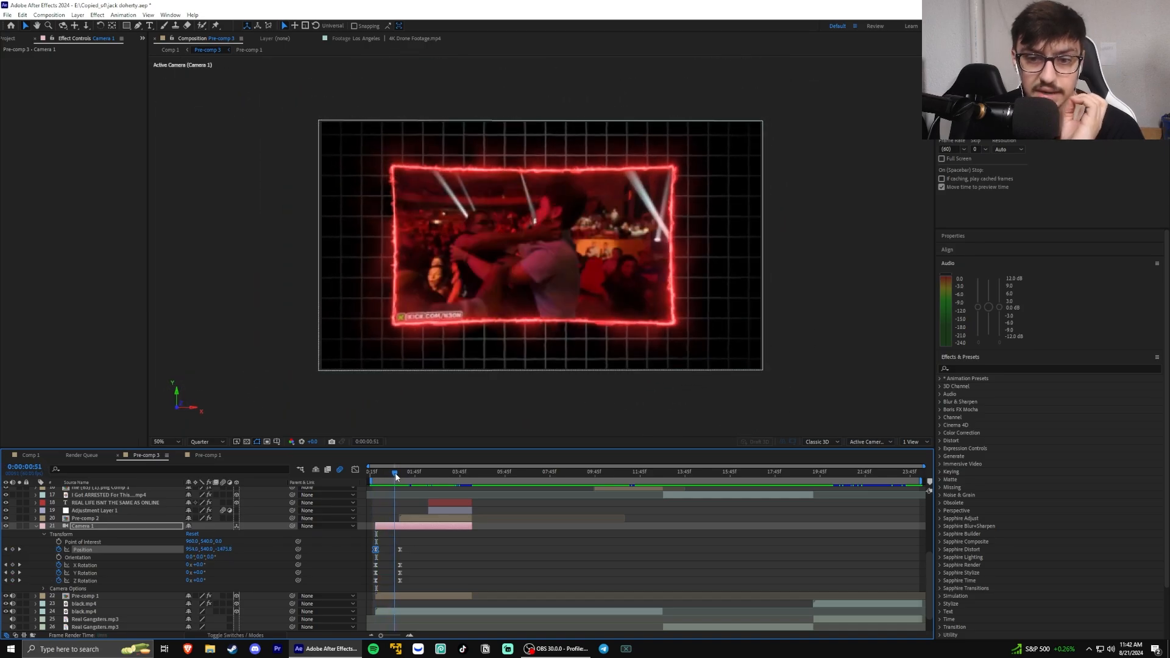
Search the effects list for "cc l" to find the CC Lens effect, and reselect the Camera 1 layer
{"action": "left_click", "coordinate": [971, 369]}
{"action": "type", "text": "cc l"}
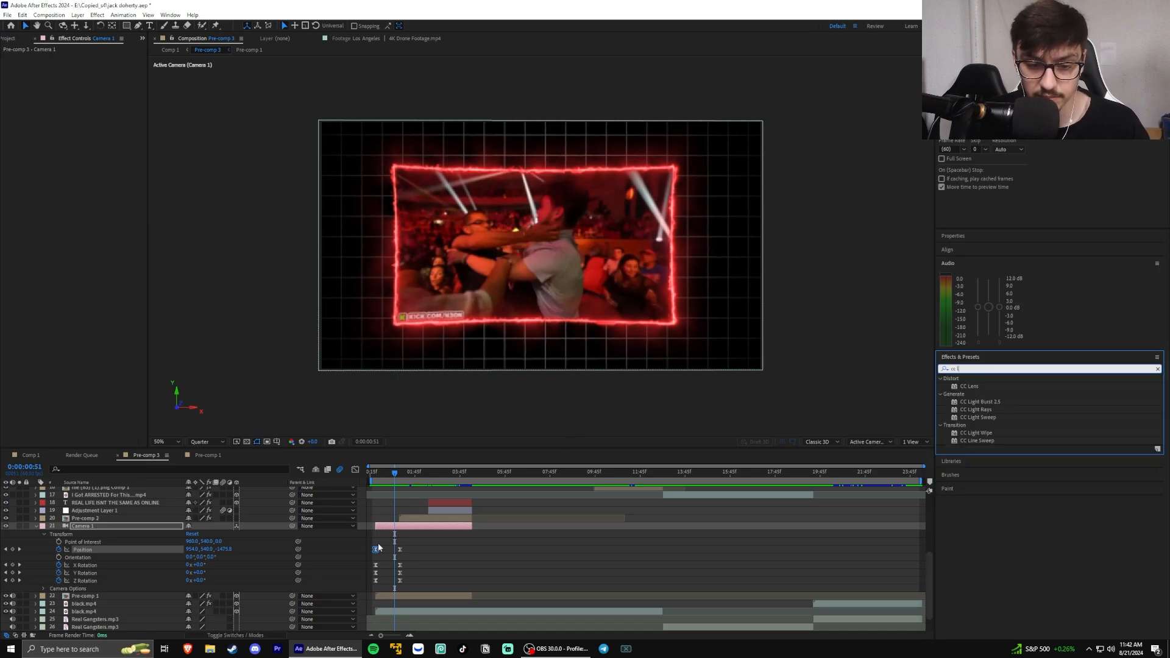
{"action": "left_click", "coordinate": [407, 529]}
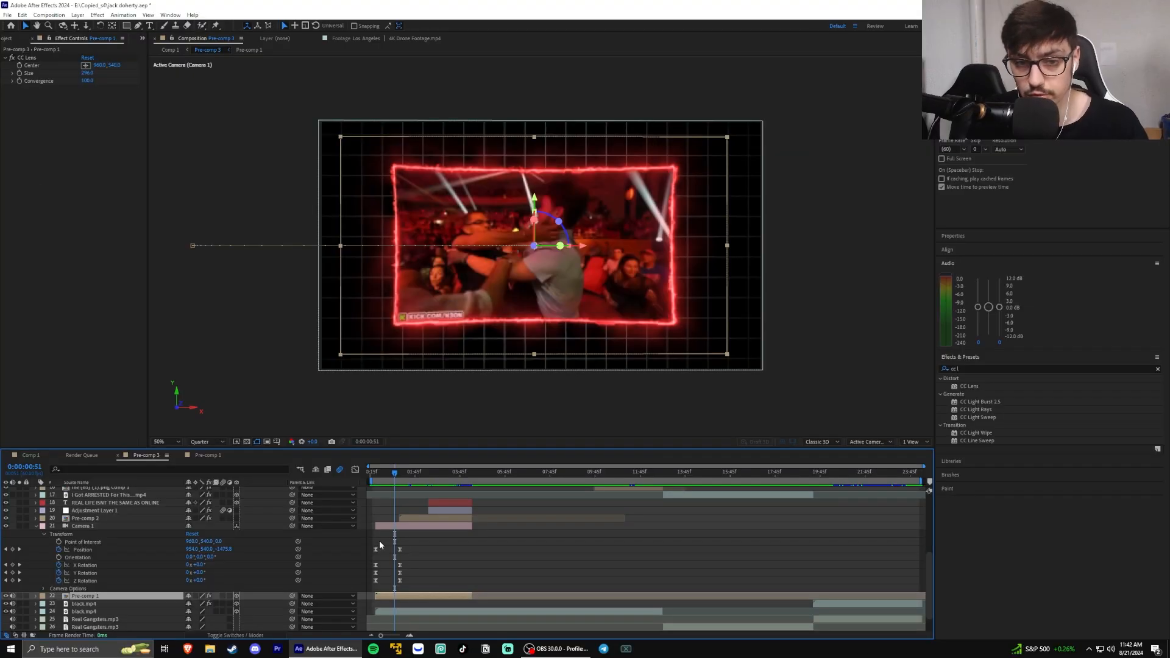
Scrub the camera animation through to 0:00:01:43 and check the available 3D camera views along the way
{"action": "left_click", "coordinate": [382, 472]}
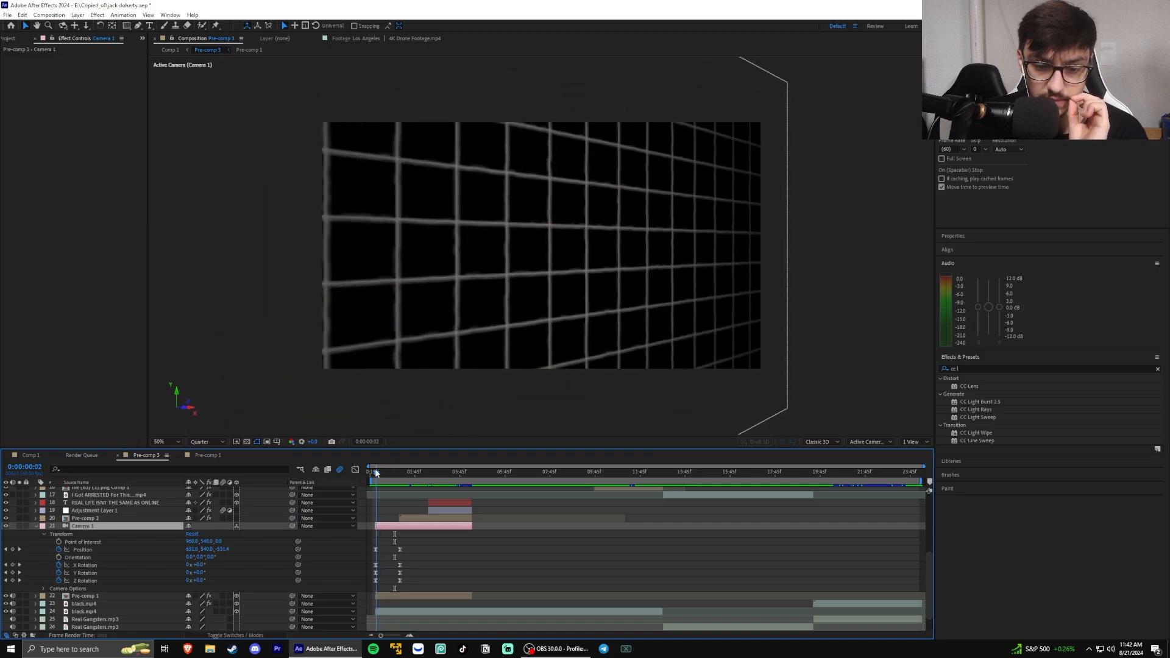
{"action": "left_click_drag", "start_coordinate": [386, 469], "coordinate": [393, 468]}
{"action": "left_click", "coordinate": [871, 442]}
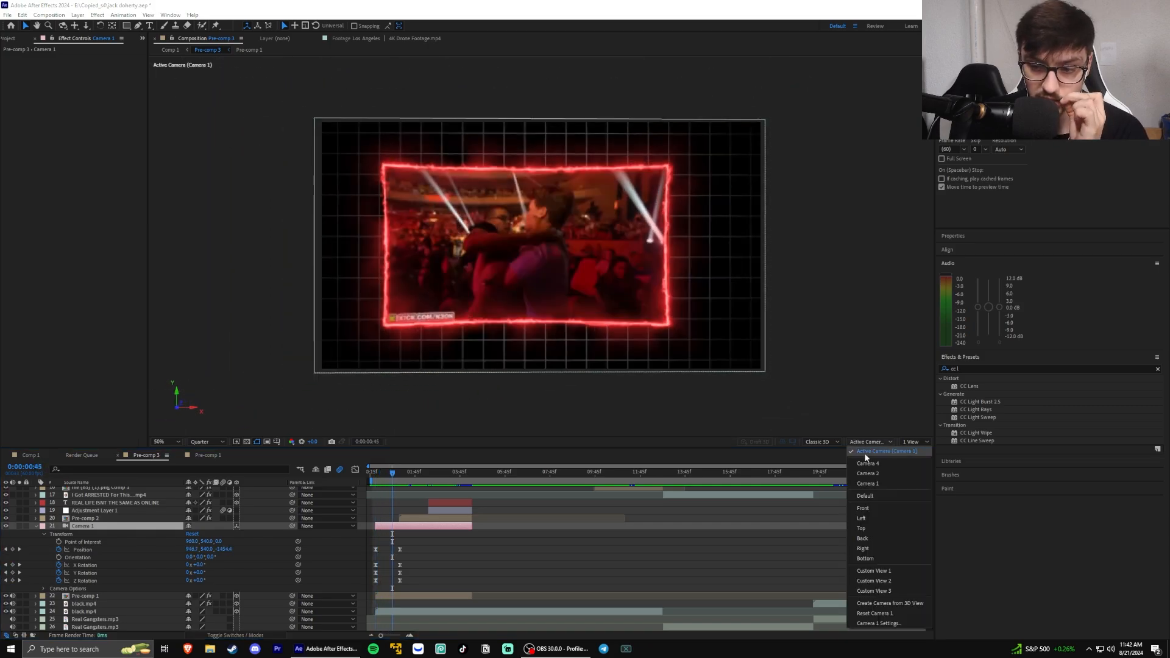
{"action": "left_click", "coordinate": [827, 448]}
{"action": "left_click", "coordinate": [827, 447]}
{"action": "mouse_move", "coordinate": [393, 473]}
{"action": "left_mouse_down"}
{"action": "mouse_move", "coordinate": [380, 475]}
{"action": "mouse_move", "coordinate": [413, 466]}
{"action": "left_mouse_up"}
Expand Pre-comp 2's Transform properties and adjust its first Position keyframe so the layer starts below the frame
{"action": "left_click", "coordinate": [85, 518]}
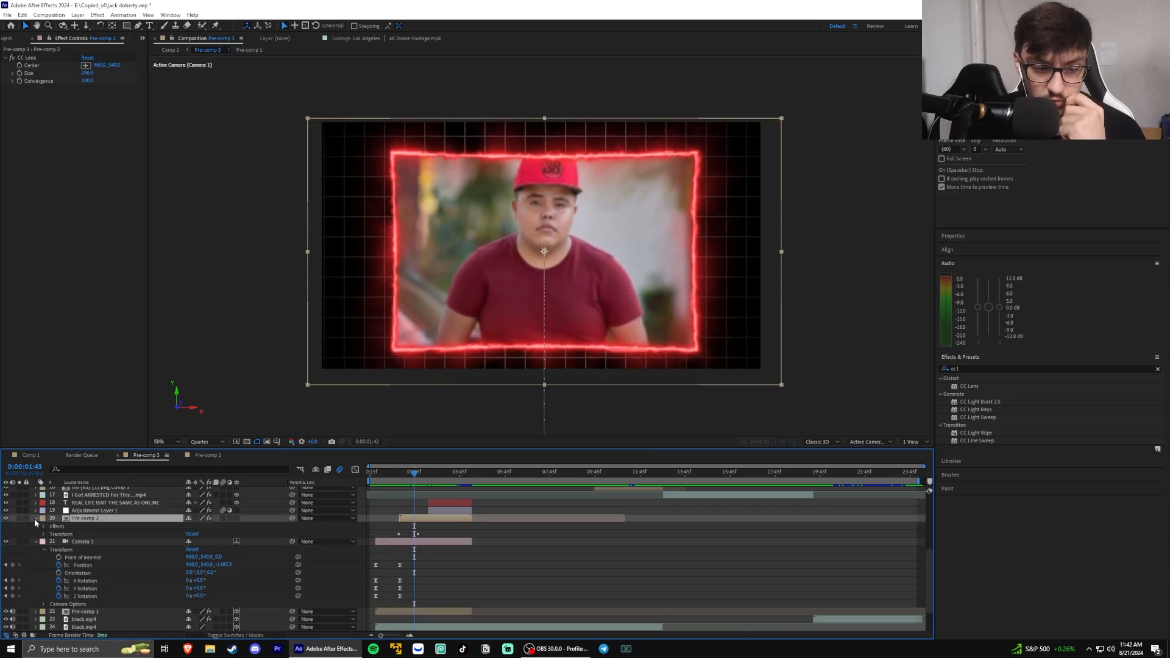
{"action": "left_click", "coordinate": [37, 519]}
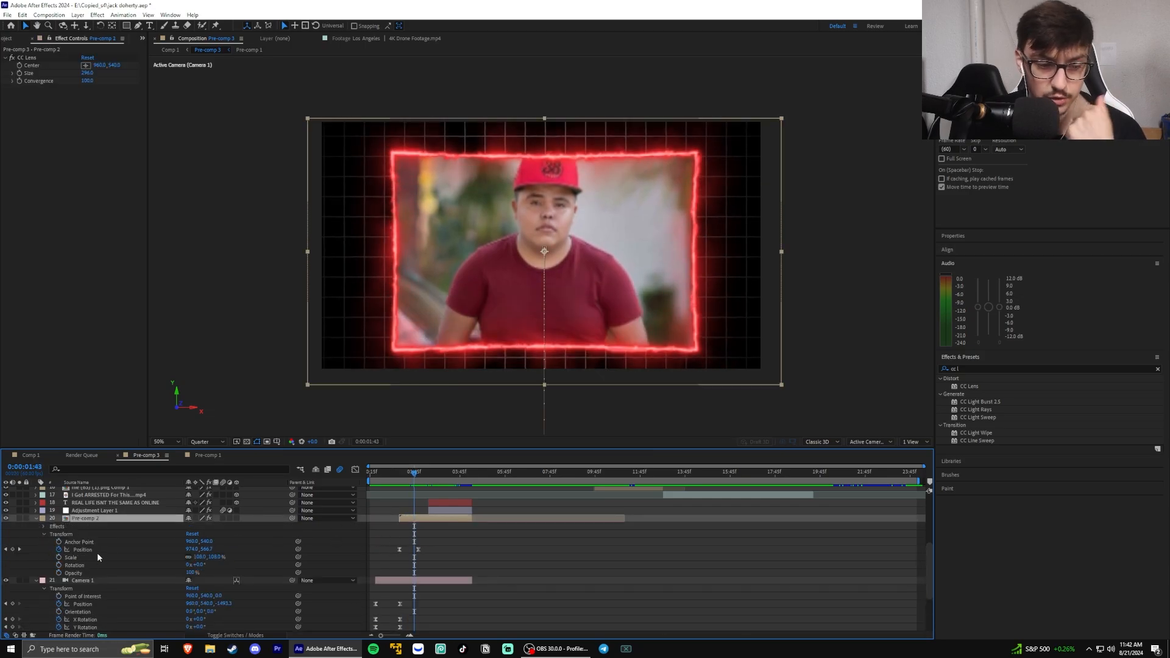
{"action": "left_click_drag", "start_coordinate": [413, 475], "coordinate": [397, 479]}
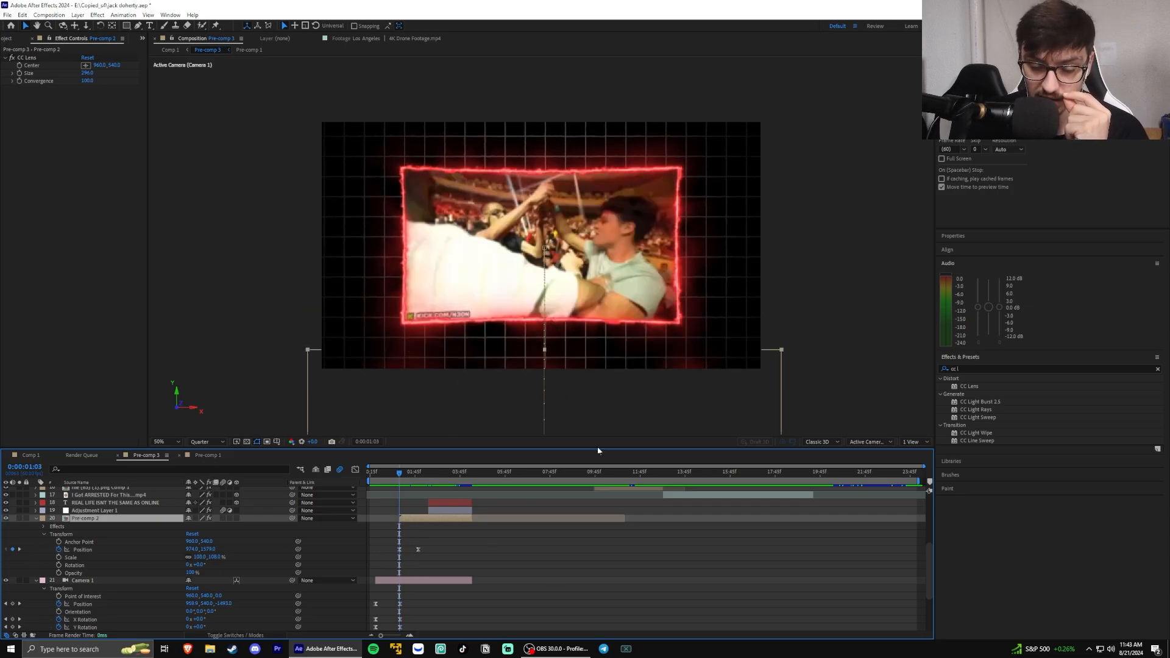
{"action": "left_click_drag", "start_coordinate": [208, 549], "coordinate": [247, 556]}
{"action": "left_click_drag", "start_coordinate": [401, 475], "coordinate": [418, 474]}
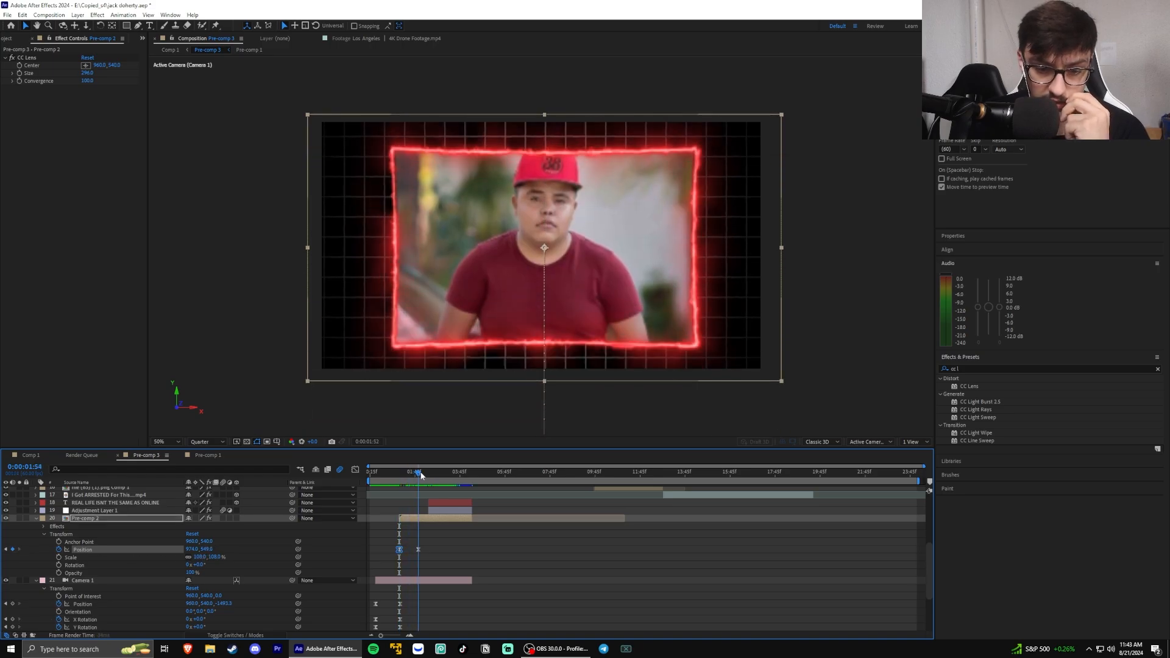
{"action": "left_click", "coordinate": [237, 556]}
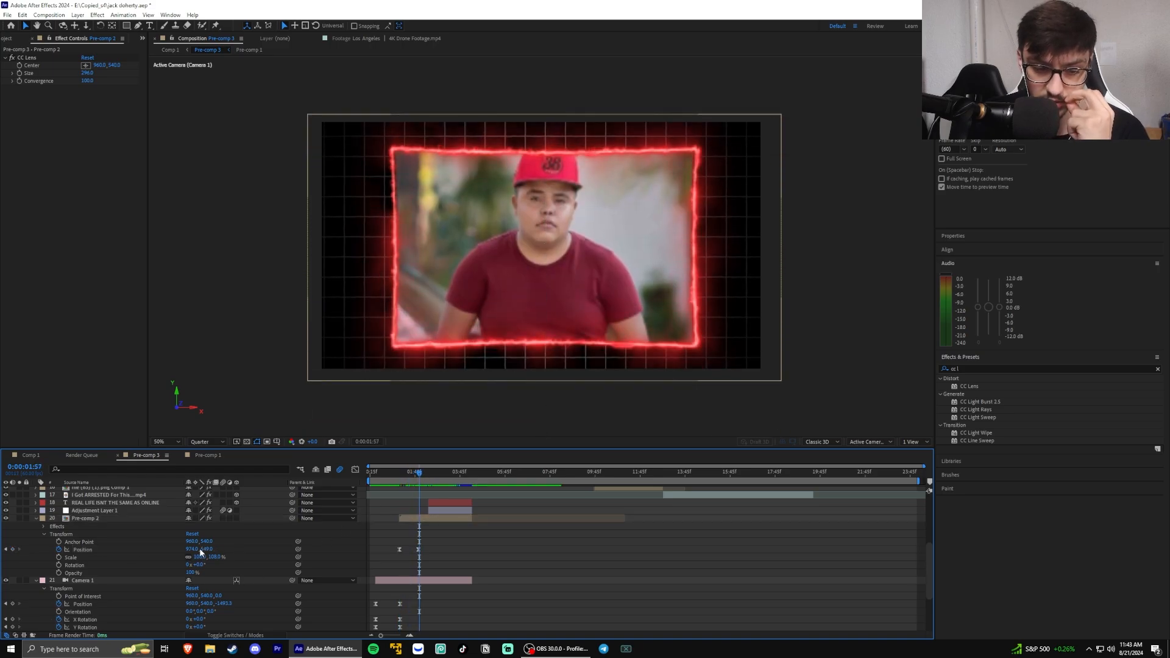
Select both Position keyframes of Pre-comp 2 and play back its upward slide-in
{"action": "left_click_drag", "start_coordinate": [456, 545], "coordinate": [373, 554]}
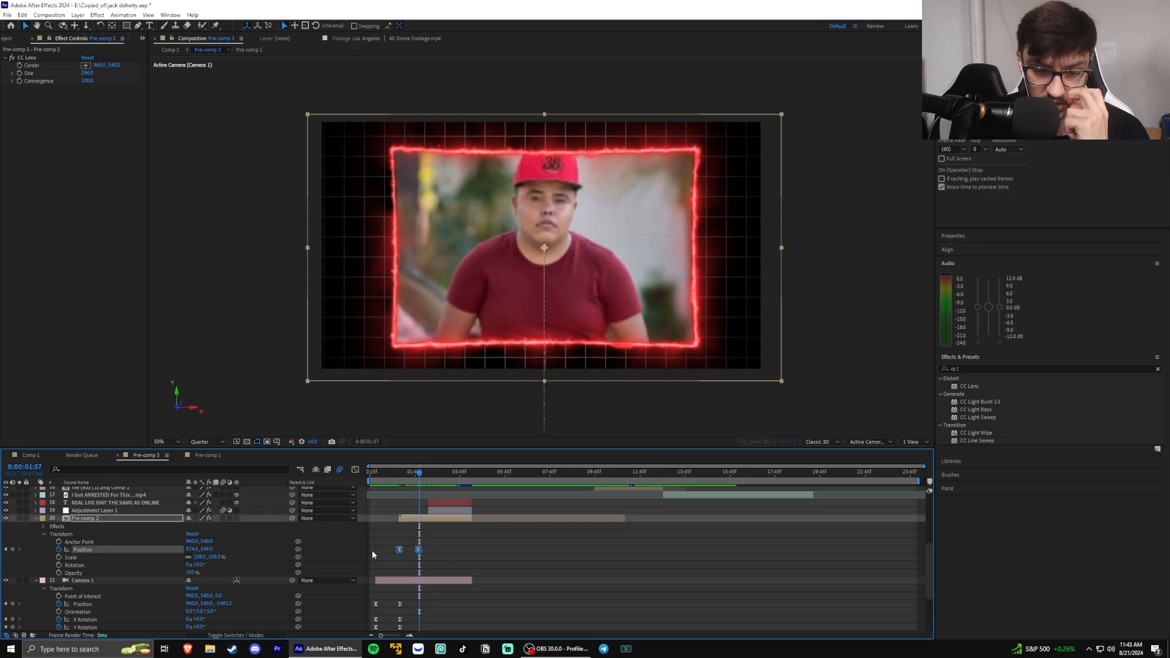
{"action": "key", "text": "space"}
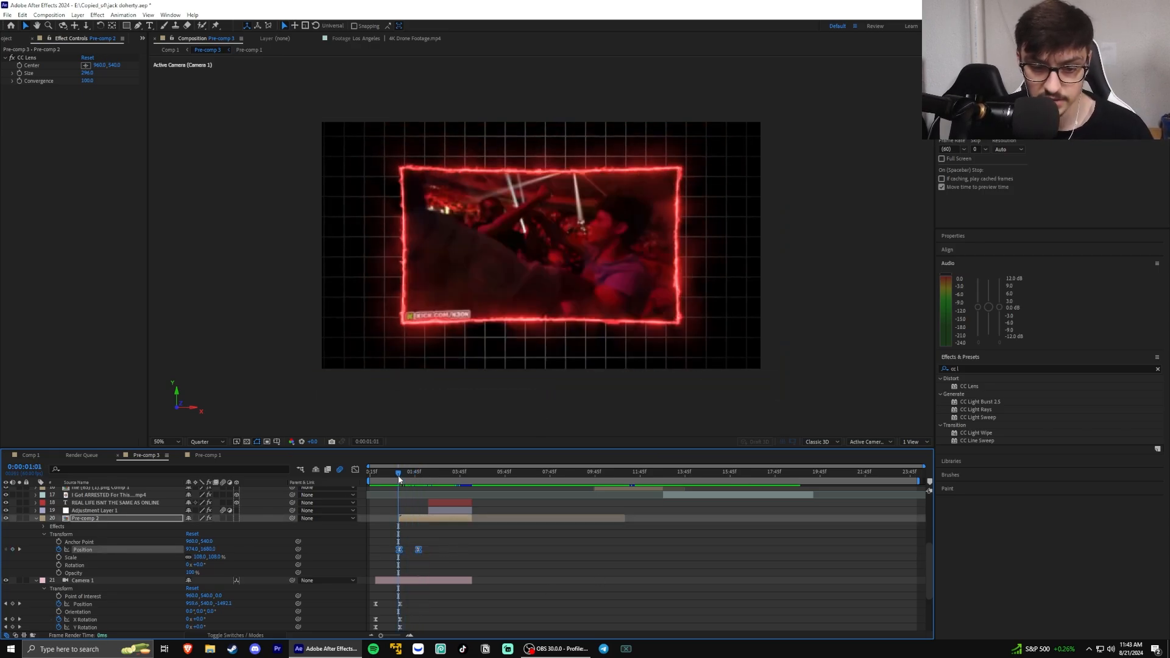
{"action": "key", "text": "space"}
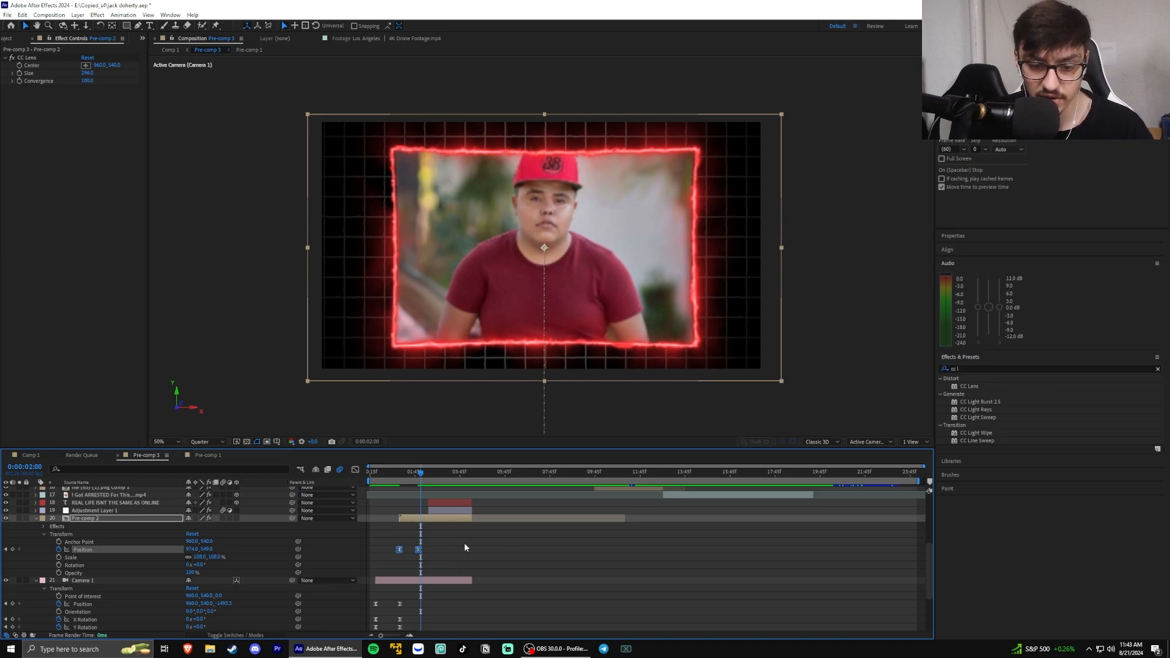
Reshape the speed curve of Pre-comp 2's Position keyframes into a sharp peak at the start with a long ease into the last keyframe
{"action": "left_click_drag", "start_coordinate": [465, 545], "coordinate": [383, 557]}
{"action": "left_click", "coordinate": [355, 471]}
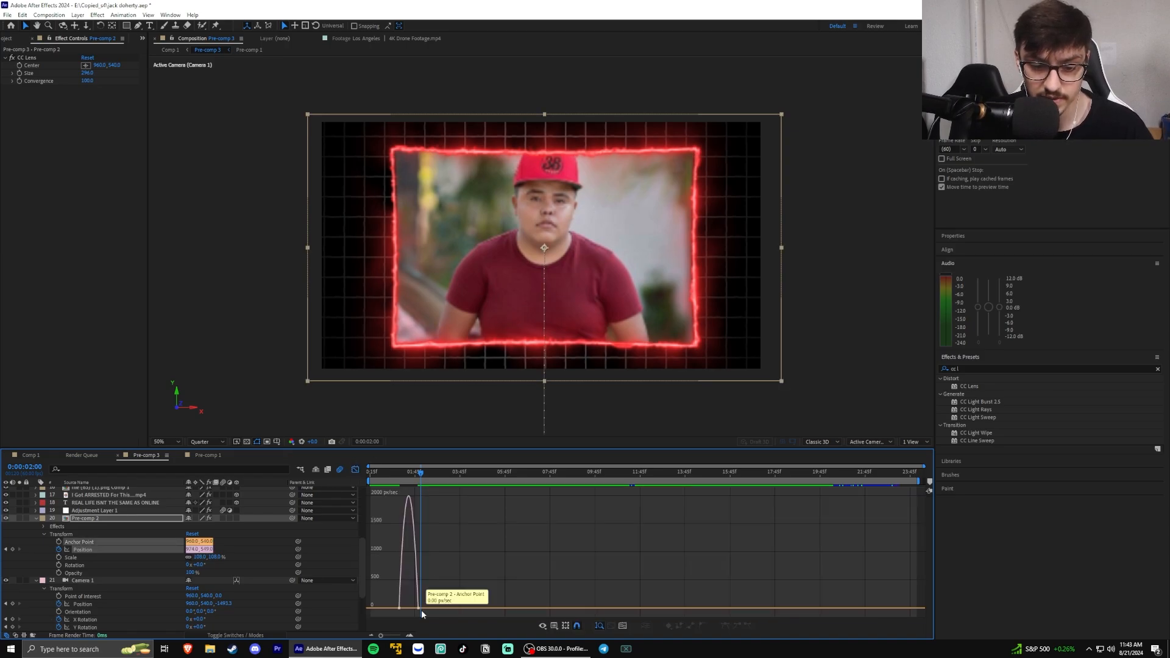
{"action": "left_click", "coordinate": [418, 609]}
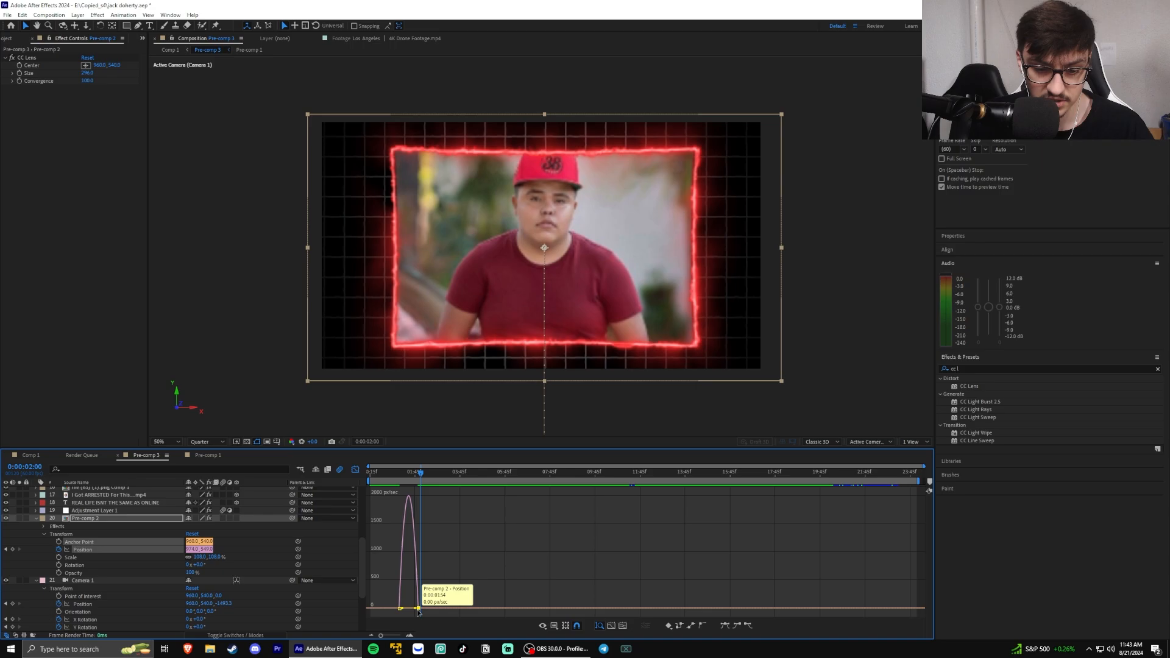
{"action": "left_click_drag", "start_coordinate": [412, 608], "coordinate": [392, 609]}
{"action": "left_click", "coordinate": [399, 608]}
{"action": "scroll", "coordinate": [394, 591], "scroll_direction": "up", "scroll_amount": 4}
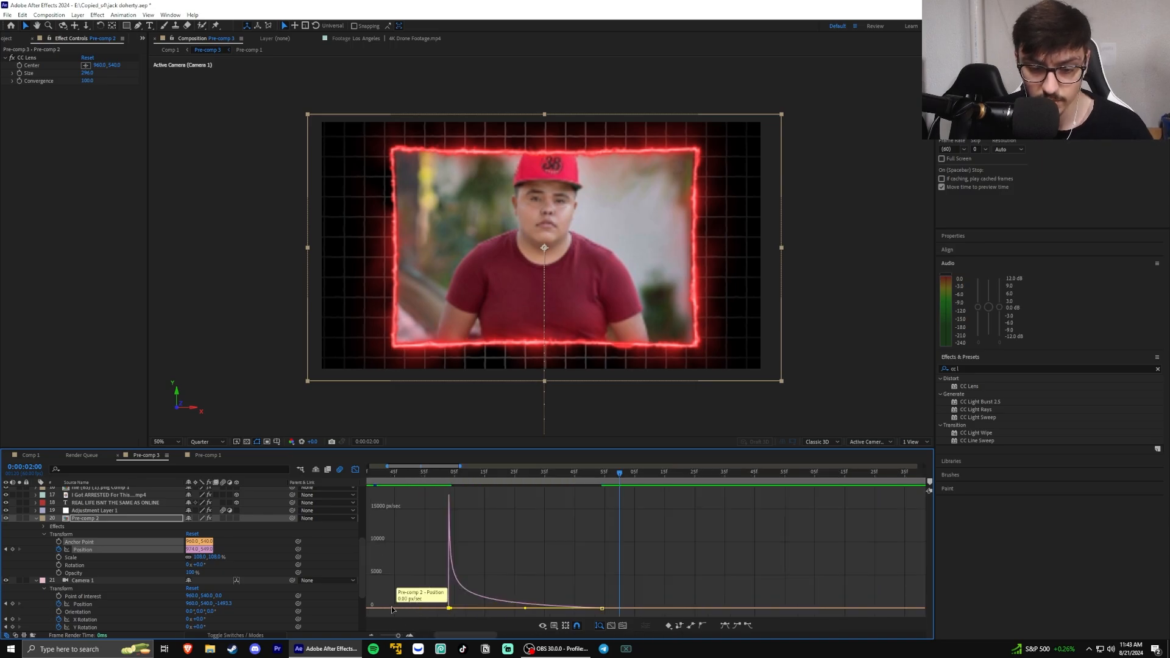
{"action": "scroll", "coordinate": [542, 614], "scroll_direction": "down", "scroll_amount": 1}
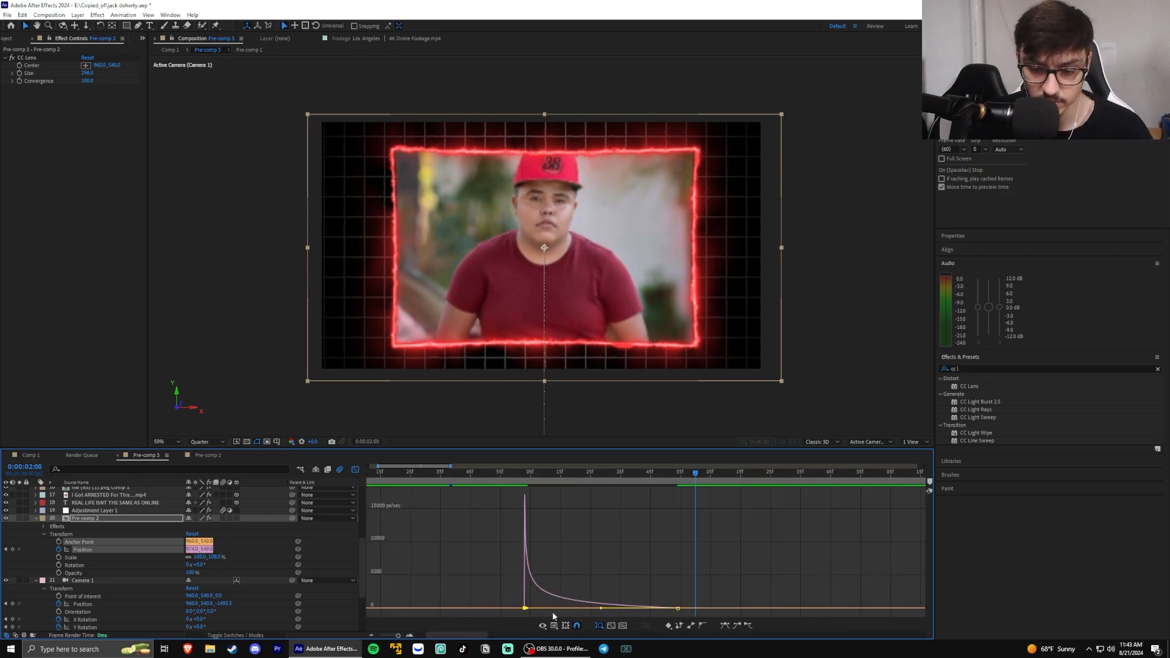
{"action": "left_click", "coordinate": [356, 470]}
Go to the start of the MESSED WITH THE WRONG PEOPLE layer, open Animation Composer 3 for it and dock it beside the effect settings
{"action": "left_click_drag", "start_coordinate": [613, 477], "coordinate": [668, 478]}
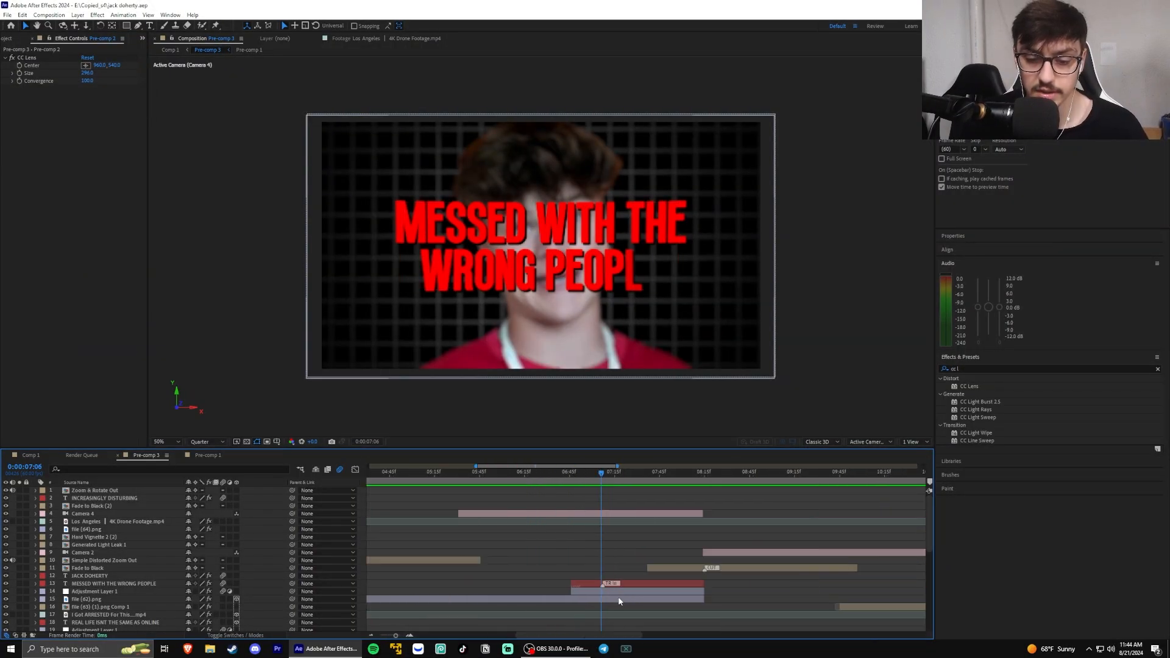
{"action": "left_click", "coordinate": [610, 583]}
{"action": "key", "text": "i"}
{"action": "left_click", "coordinate": [170, 15]}
{"action": "left_click", "coordinate": [216, 118]}
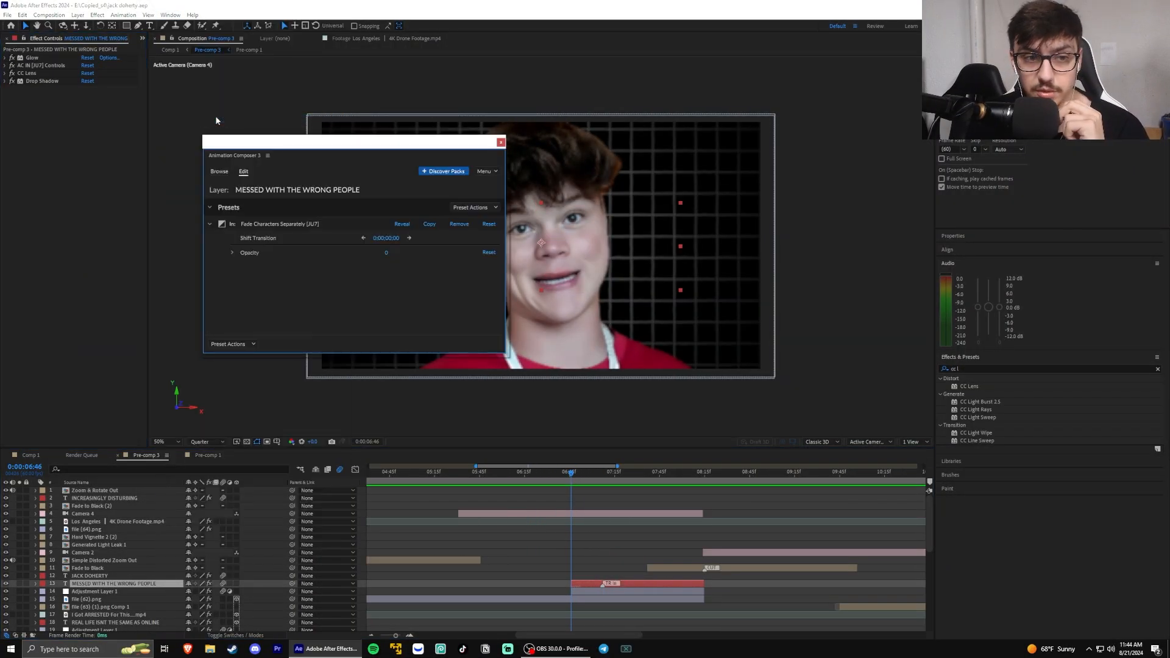
{"action": "left_click_drag", "start_coordinate": [235, 156], "coordinate": [87, 54]}
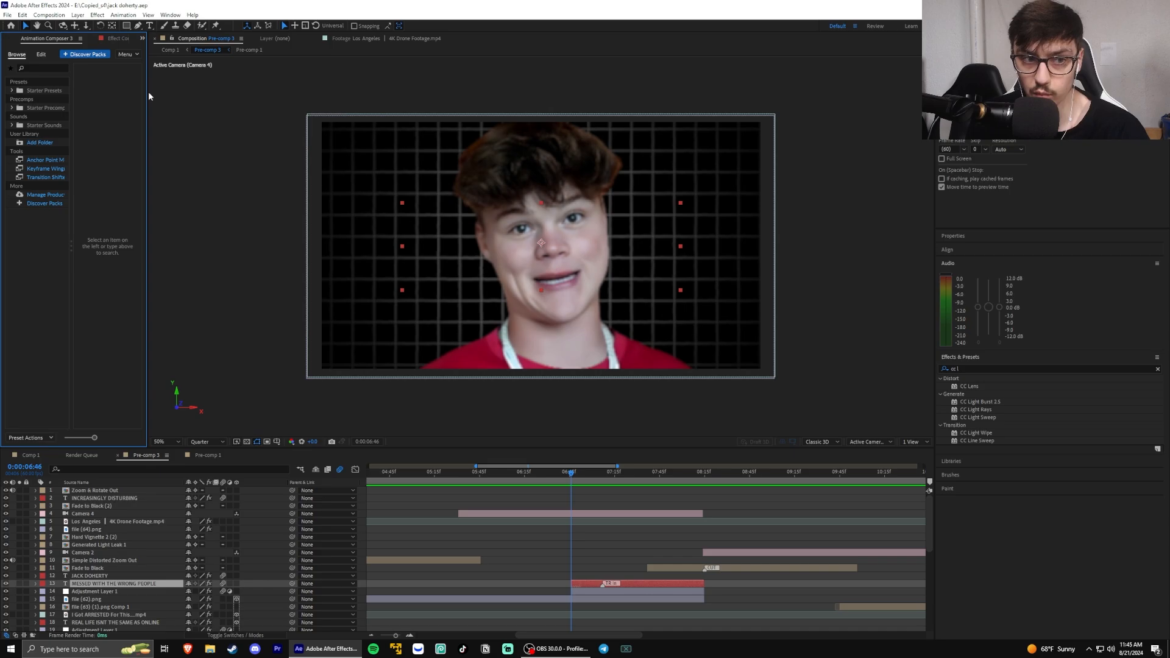
{"action": "left_click_drag", "start_coordinate": [147, 94], "coordinate": [192, 95]}
{"action": "left_click", "coordinate": [89, 246]}
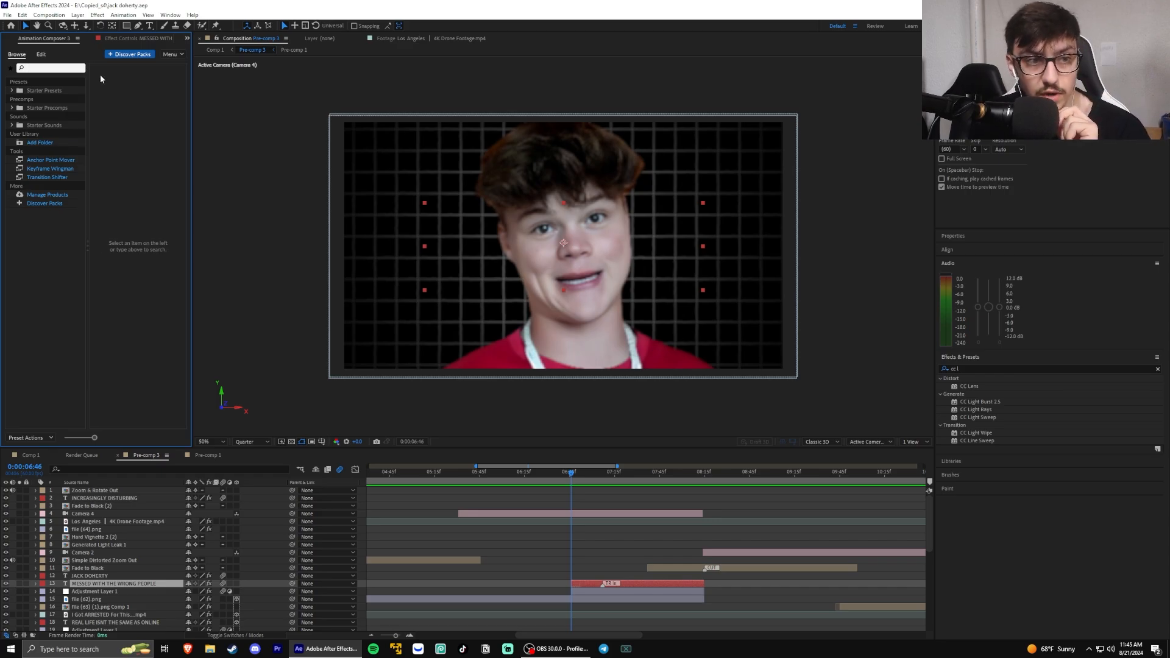
Browse the starter precomps and text-layer transition presets, and scrub through the title's character fade to 0:00:07:21
{"action": "left_click", "coordinate": [12, 125]}
{"action": "left_click", "coordinate": [12, 125]}
{"action": "left_click", "coordinate": [12, 107]}
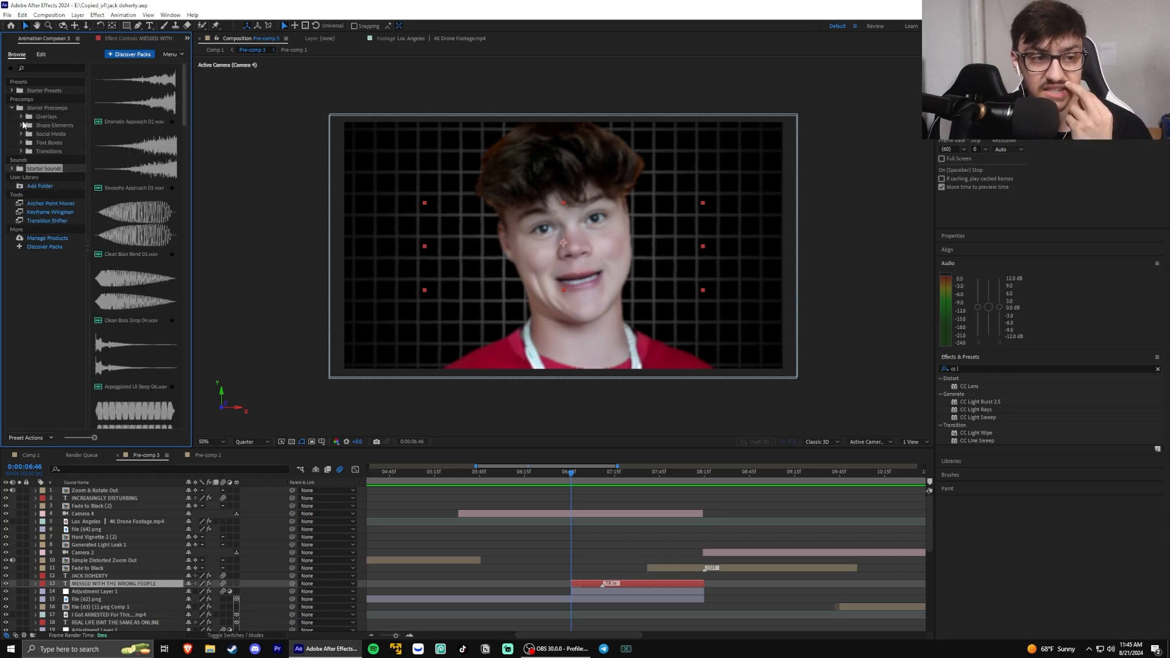
{"action": "left_click", "coordinate": [46, 142]}
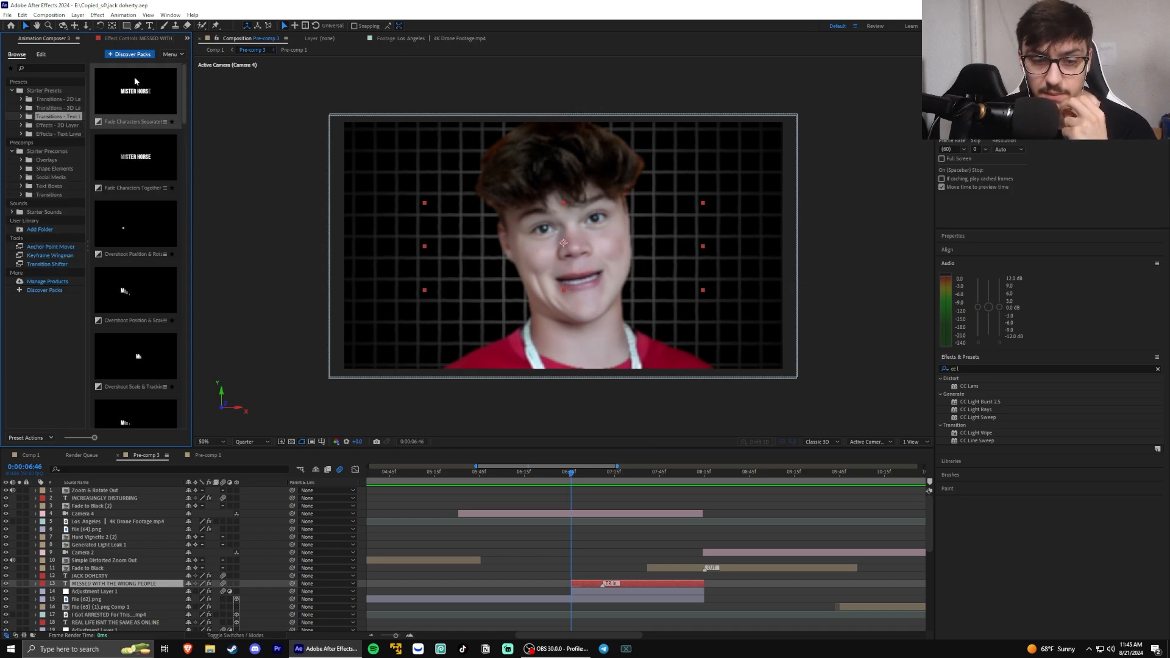
{"action": "left_click_drag", "start_coordinate": [569, 472], "coordinate": [623, 479]}
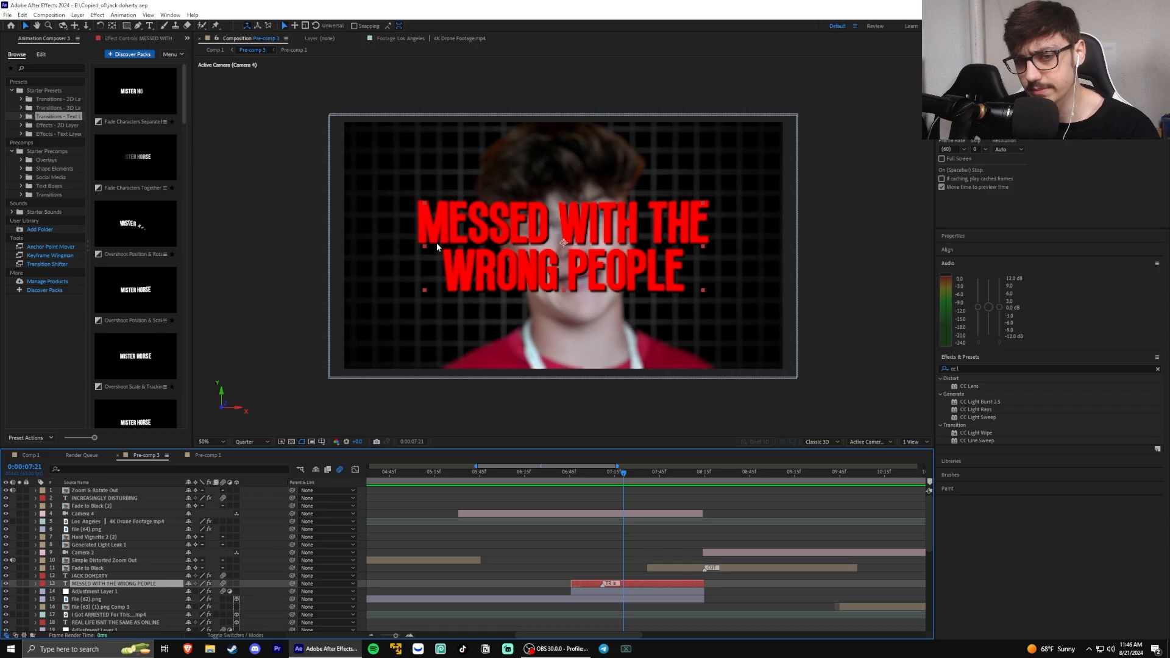
Show the transform and font properties of the MESSED WITH THE WRONG PEOPLE text layer
{"action": "left_click", "coordinate": [971, 263]}
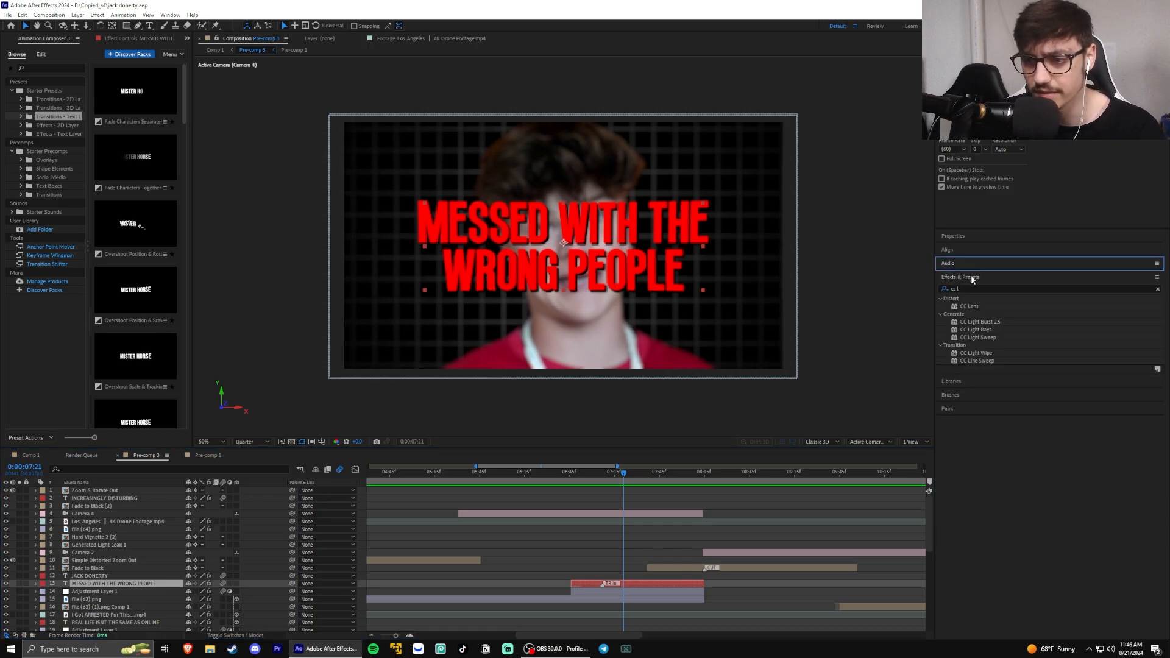
{"action": "left_click", "coordinate": [972, 278]}
{"action": "left_click", "coordinate": [960, 236]}
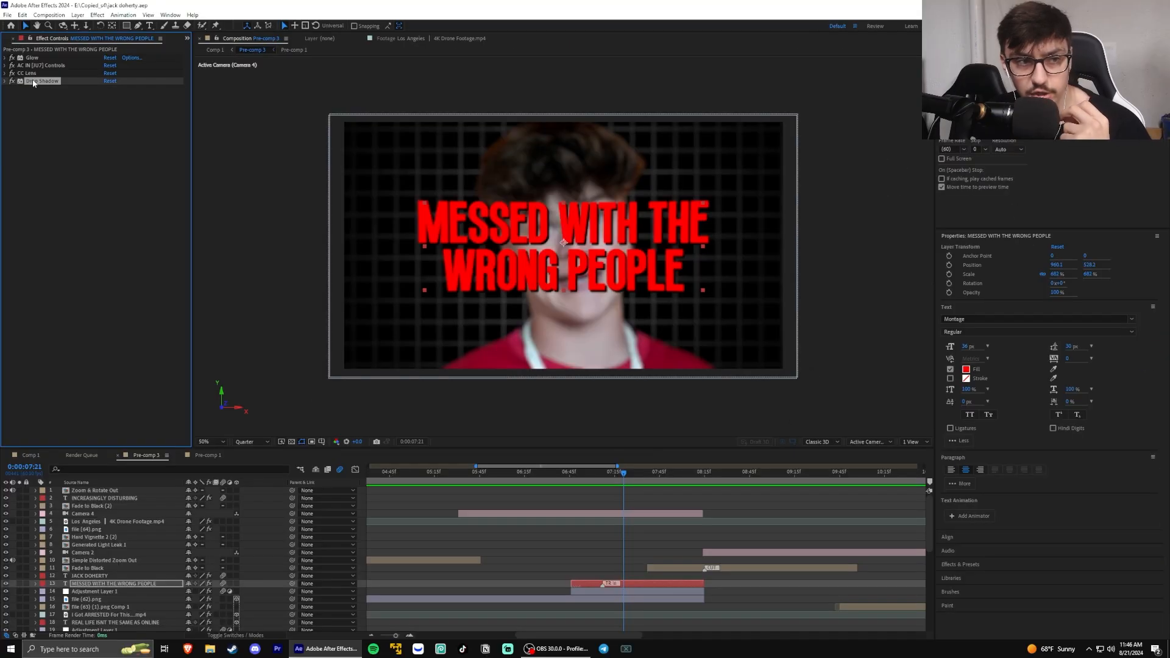
Examine the title's Glow, Drop Shadow and CC Lens effect settings, and select the adjustment layer below it
{"action": "left_click", "coordinate": [28, 74]}
{"action": "left_click", "coordinate": [36, 58]}
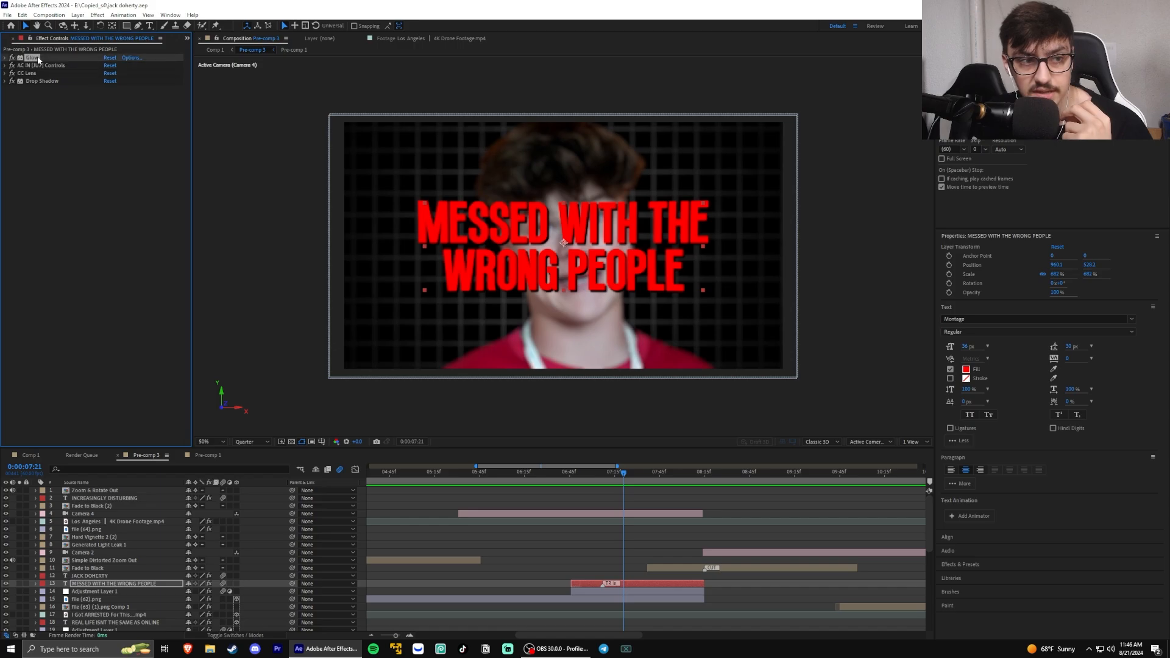
{"action": "left_click", "coordinate": [4, 58]}
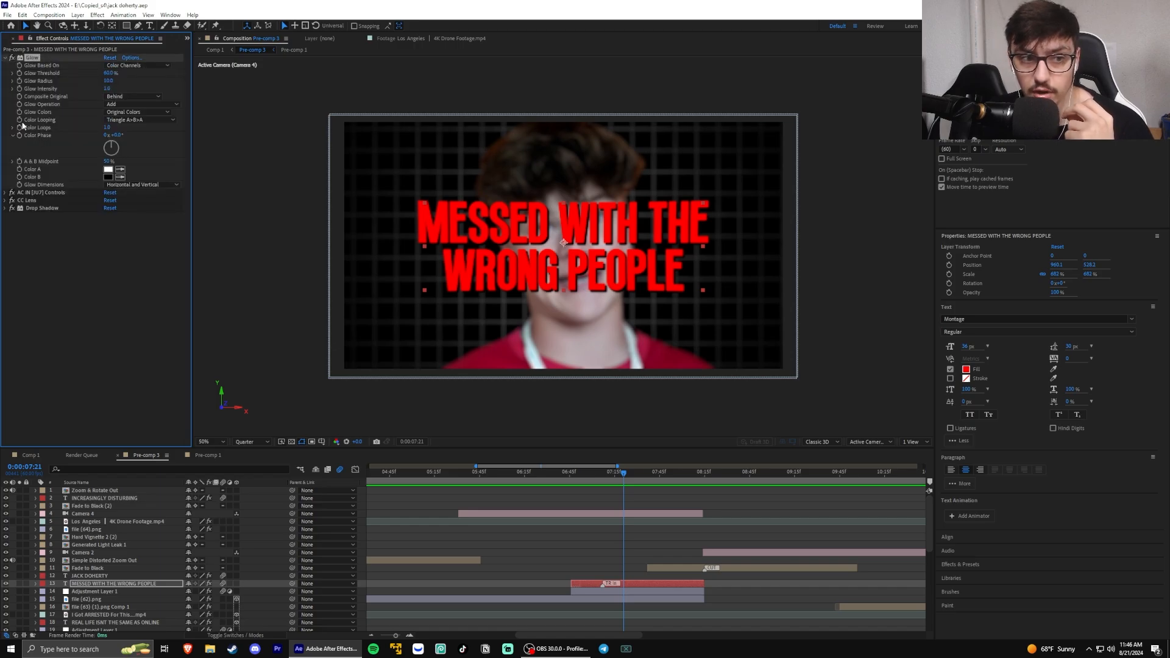
{"action": "left_click", "coordinate": [5, 58]}
{"action": "left_click", "coordinate": [4, 81]}
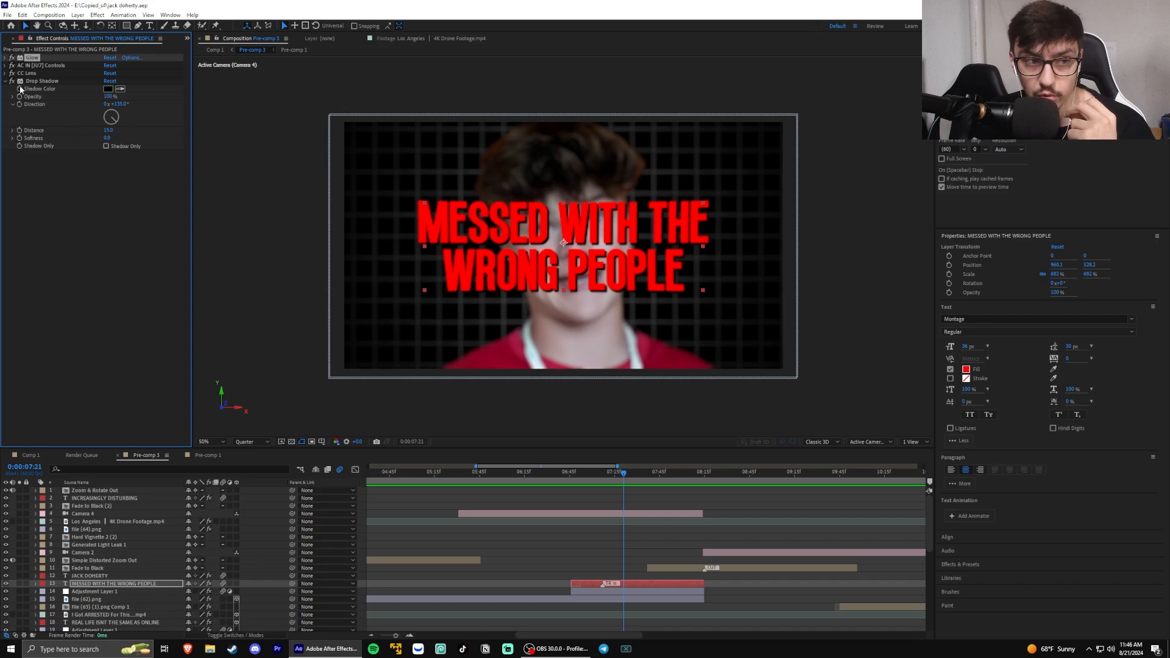
{"action": "left_click", "coordinate": [5, 81]}
{"action": "left_click", "coordinate": [5, 73]}
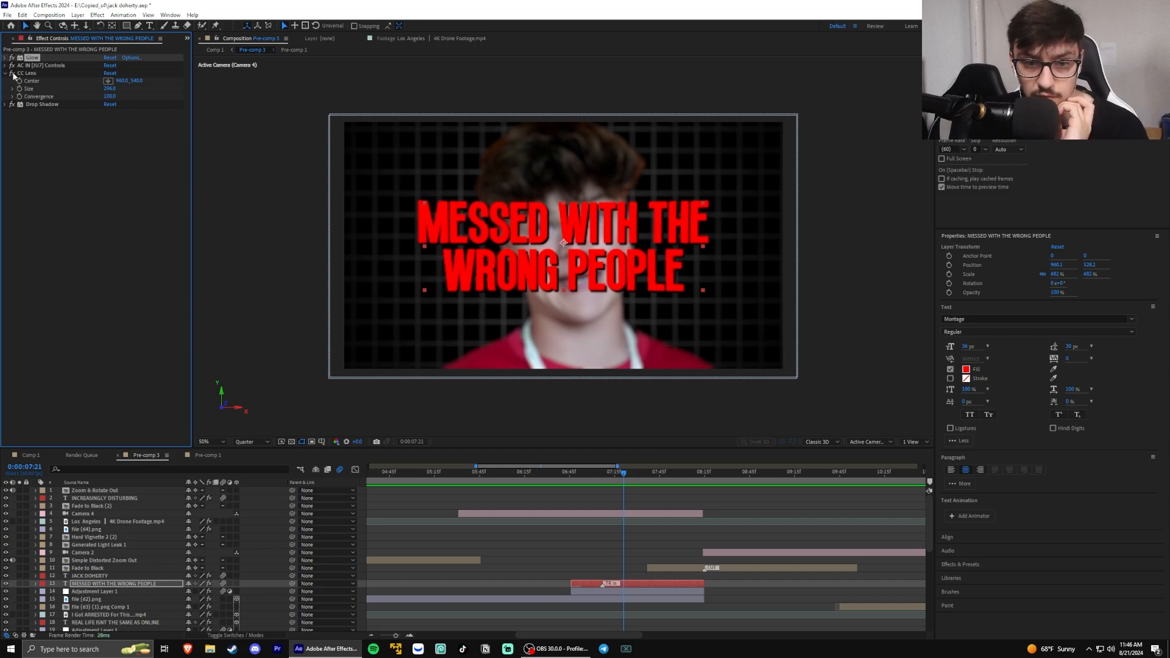
{"action": "left_click", "coordinate": [663, 592]}
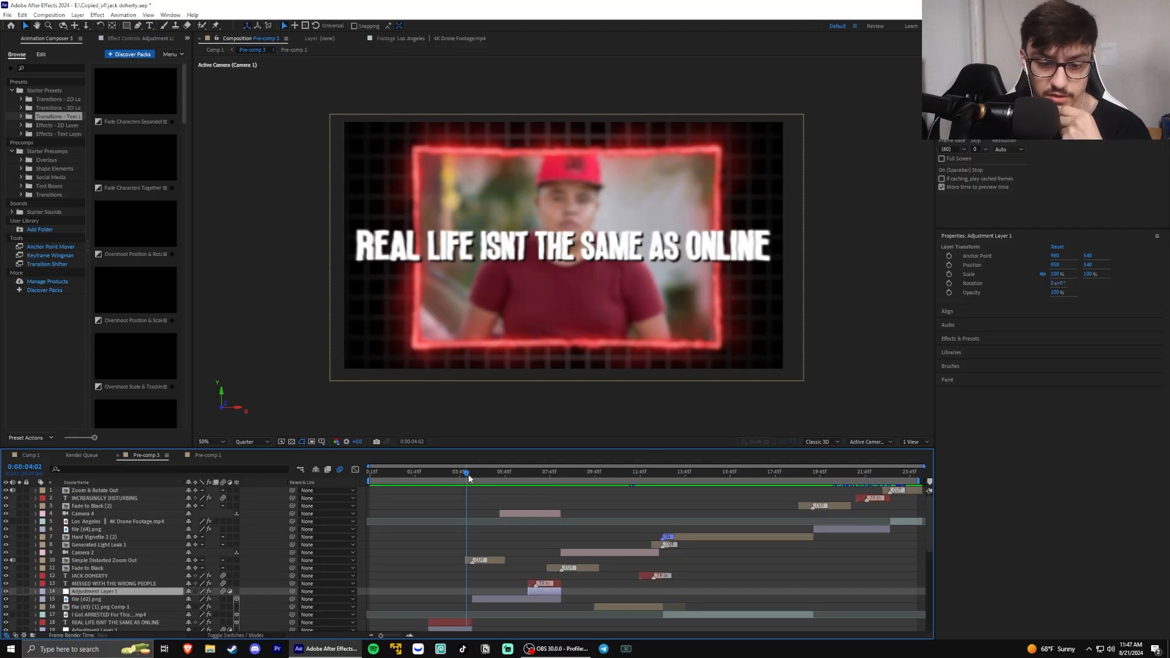
Inspect the precomp settings of the Fade to Black and Hard Vignette 2 (2) layers and compare them with the starter transitions
{"action": "left_click_drag", "start_coordinate": [470, 470], "coordinate": [491, 470]}
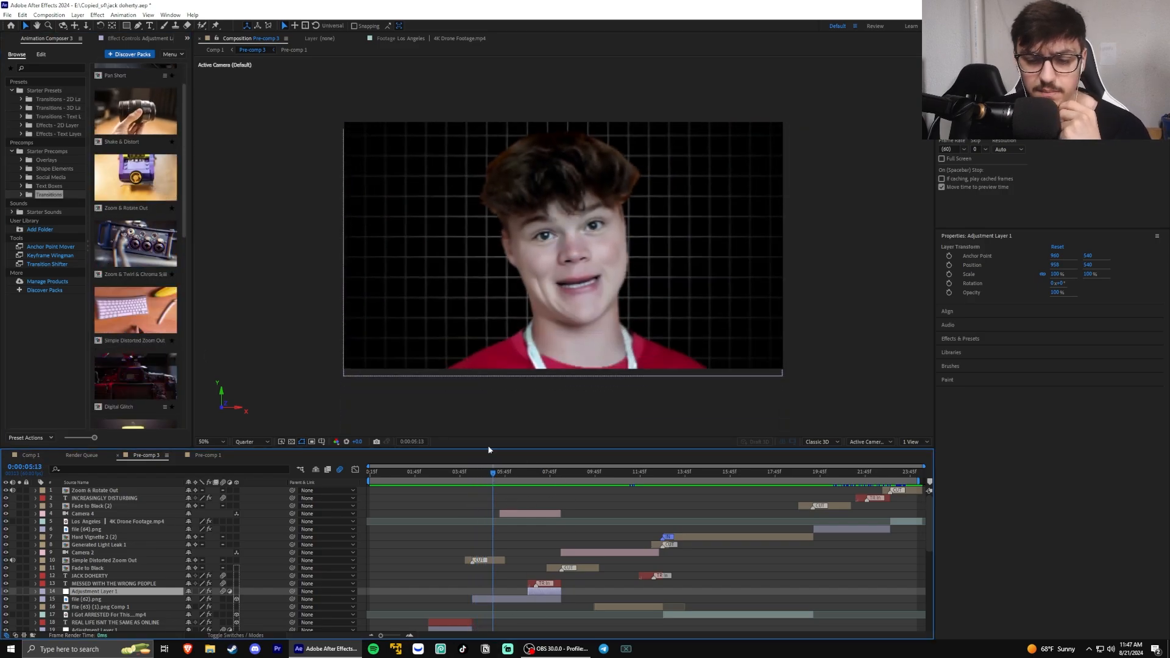
{"action": "left_click", "coordinate": [557, 568]}
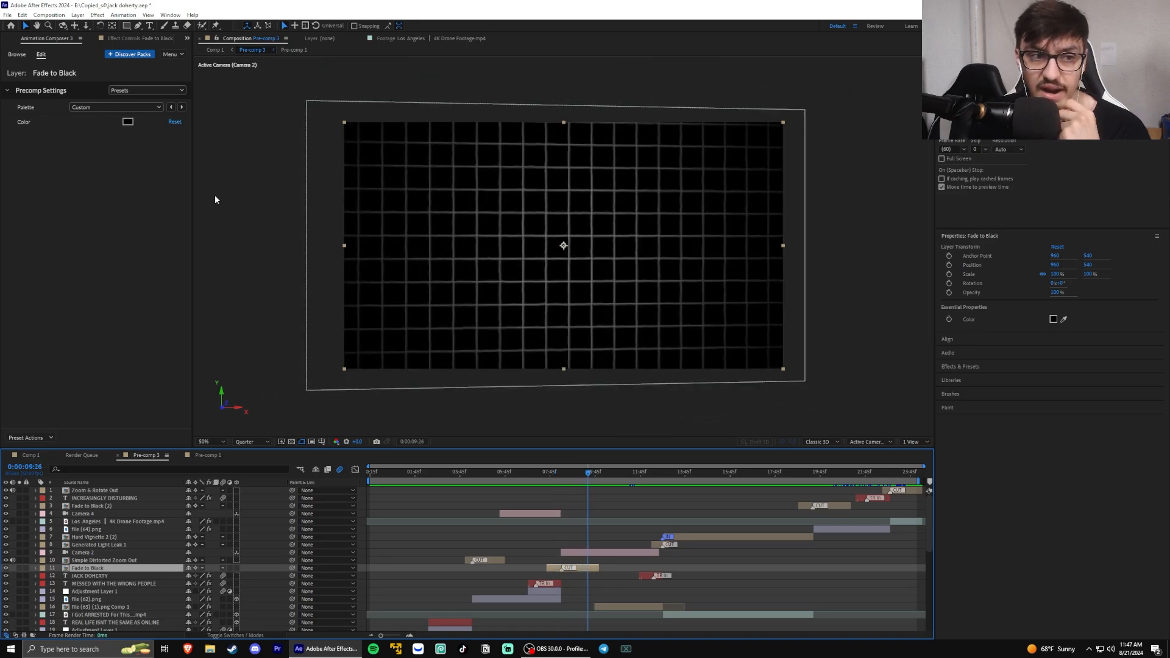
{"action": "left_click", "coordinate": [17, 55]}
{"action": "left_click", "coordinate": [693, 537]}
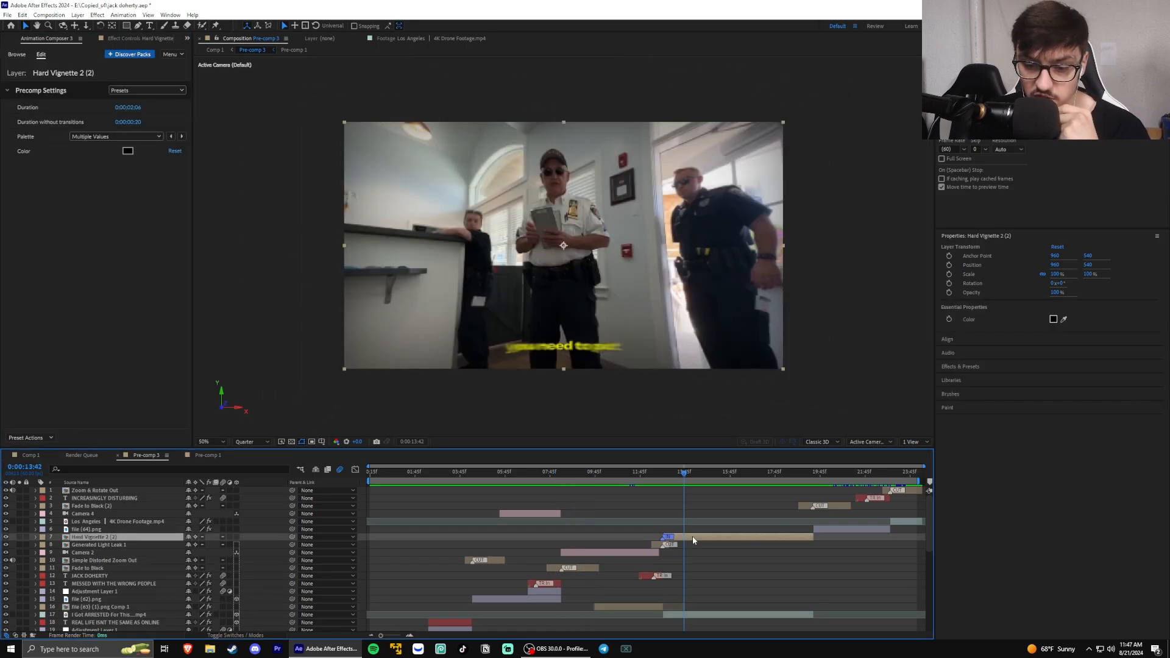
{"action": "left_click", "coordinate": [25, 55]}
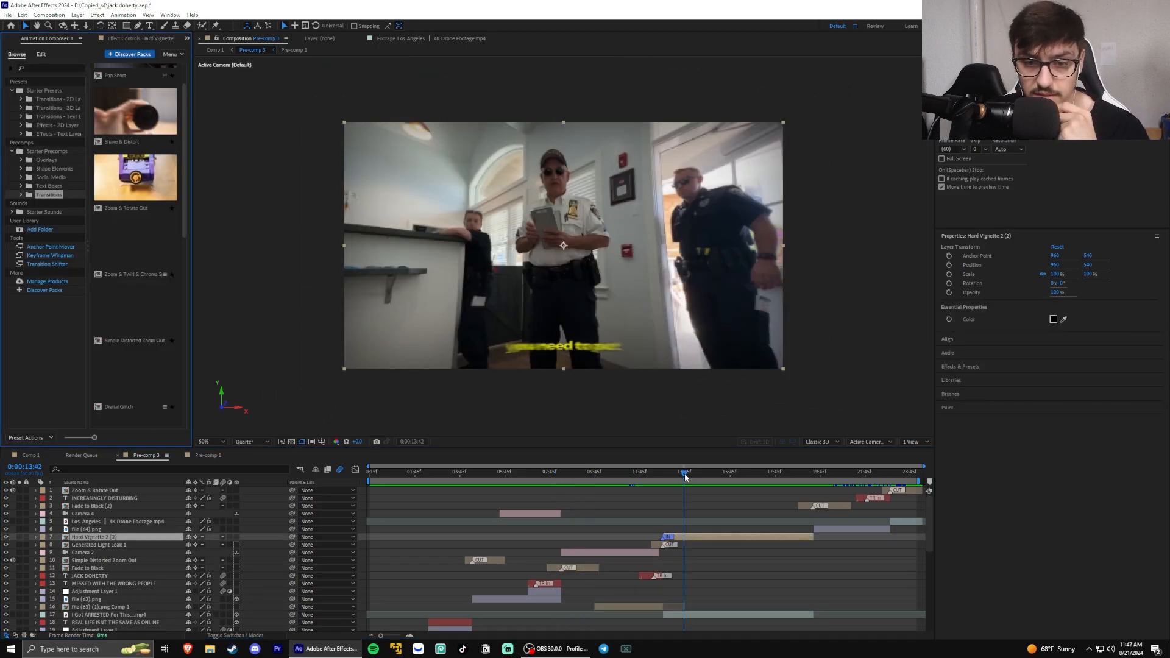
{"action": "left_click", "coordinate": [693, 548]}
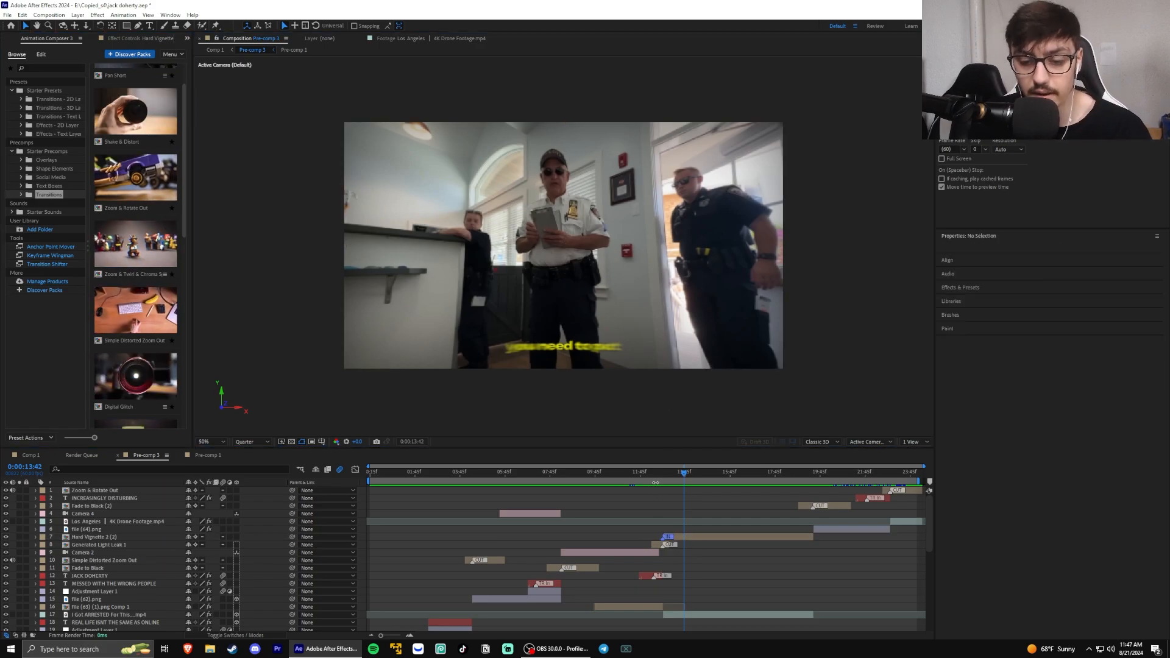
Check the Generated Light Leak 1 layer at 0:00:12:26 and locate the matching transition in the starter precomps
{"action": "left_click", "coordinate": [655, 482]}
{"action": "left_click", "coordinate": [660, 547]}
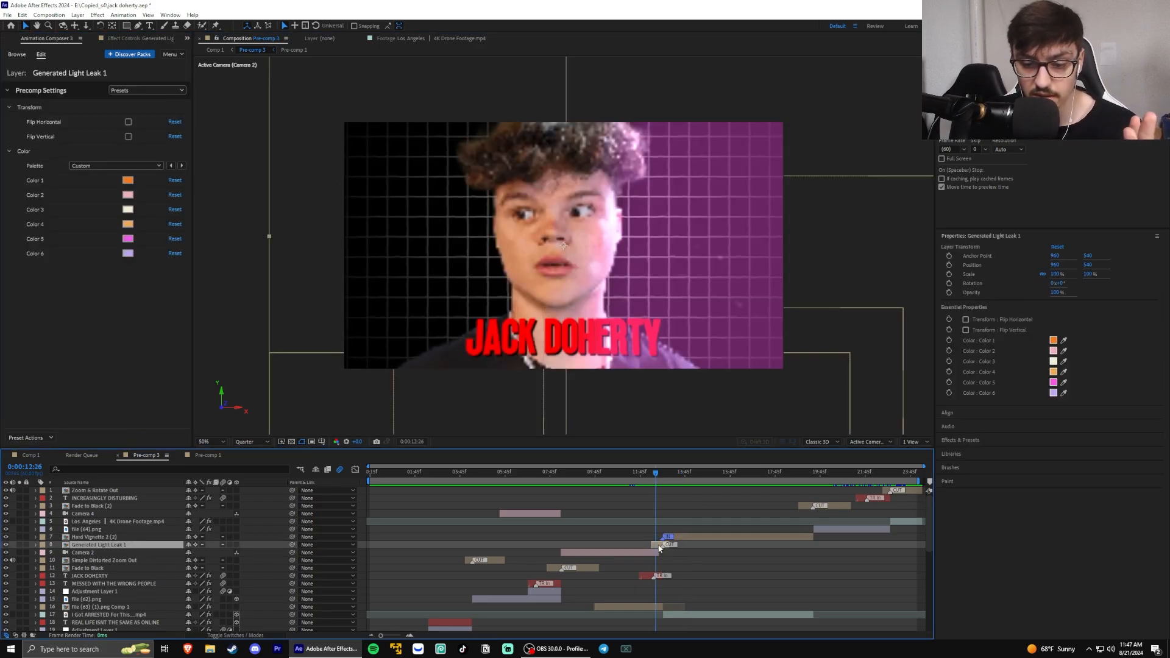
{"action": "left_click", "coordinate": [17, 55]}
{"action": "scroll", "coordinate": [153, 259], "scroll_direction": "down", "scroll_amount": 4}
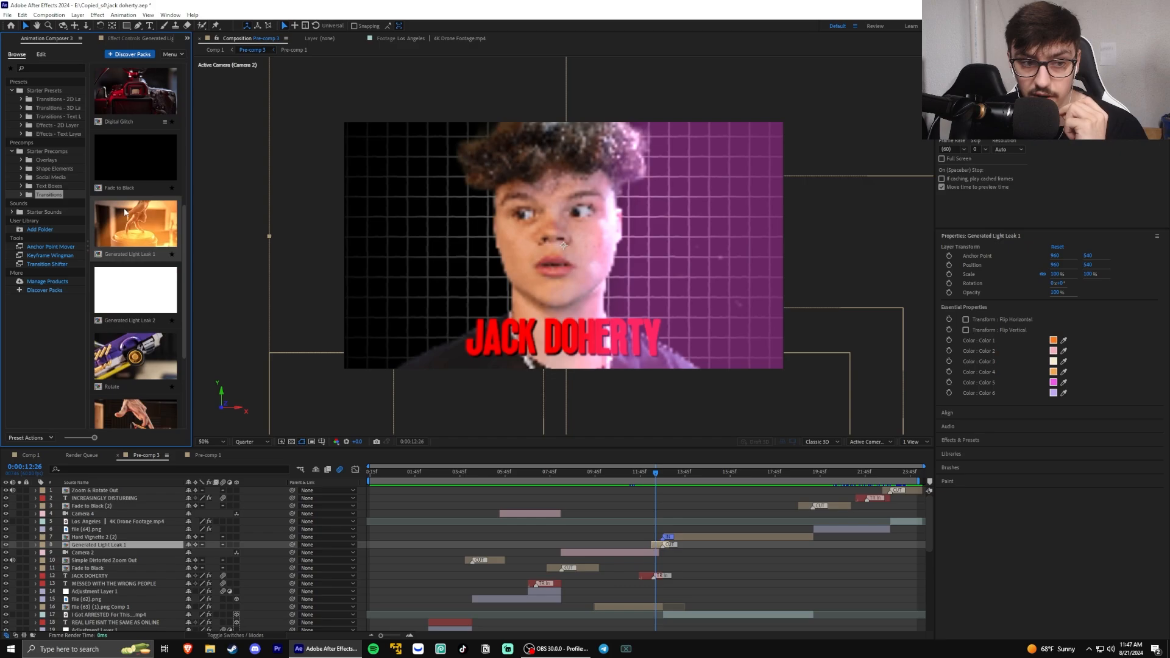
Review the INCREASINGLY DISTURBING title's effects and the settings of the Zoom & Rotate Out transition at 0:00:22:34
{"action": "left_click", "coordinate": [824, 473]}
{"action": "left_click_drag", "start_coordinate": [824, 473], "coordinate": [870, 473]}
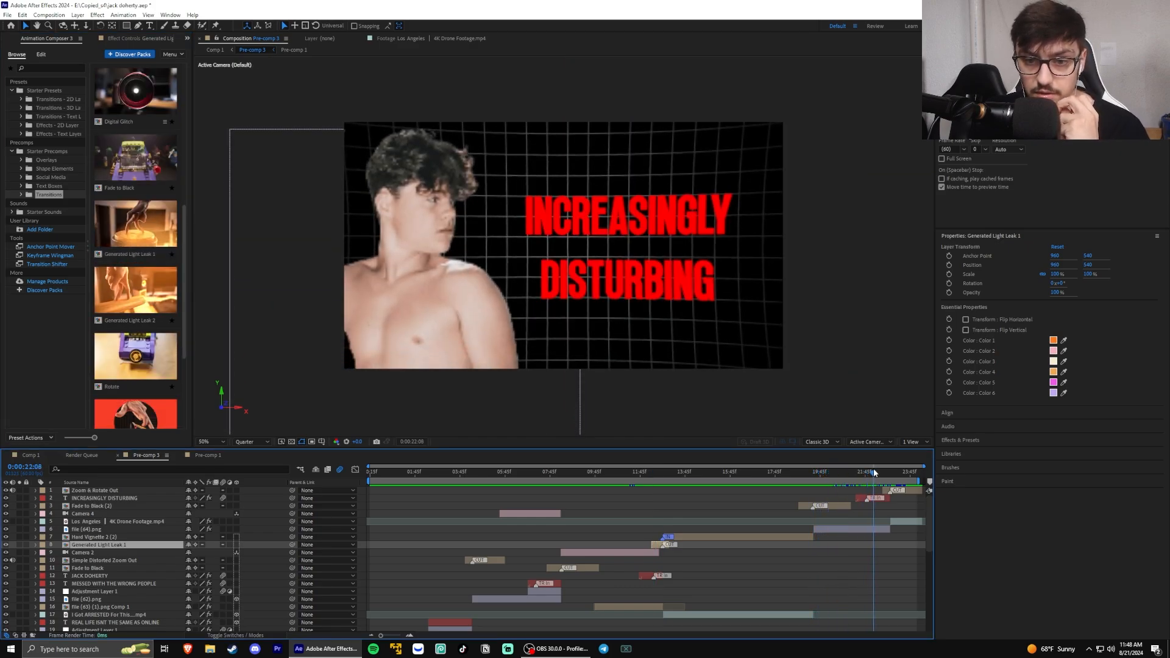
{"action": "left_click", "coordinate": [884, 499]}
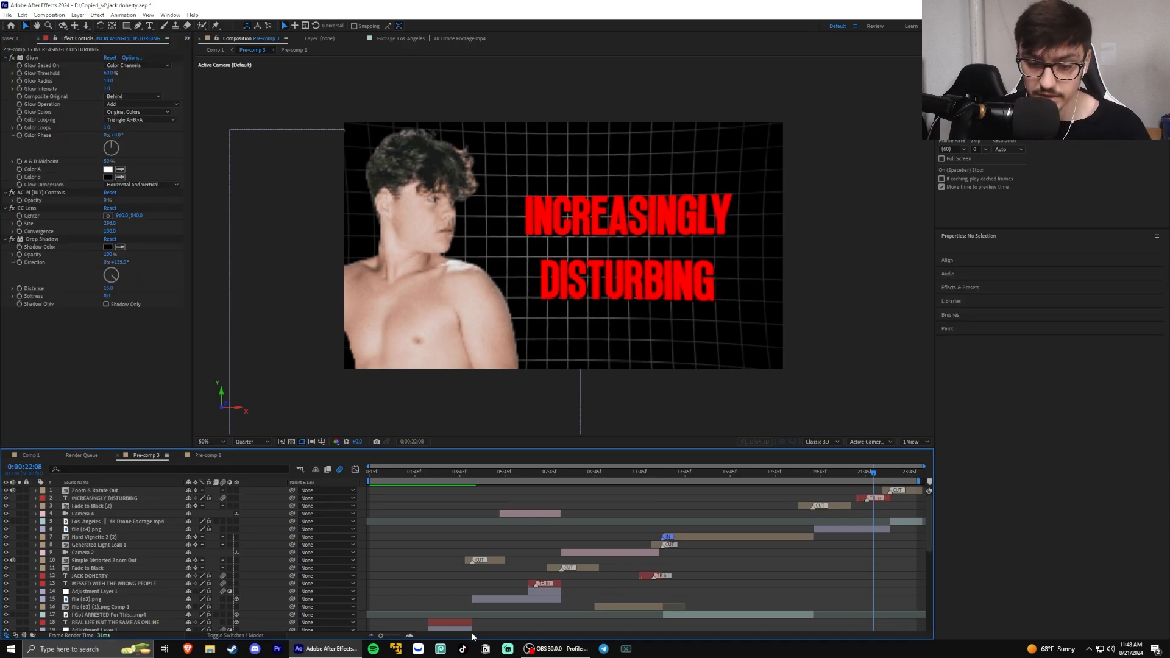
{"action": "mouse_move", "coordinate": [884, 474]}
{"action": "left_mouse_down"}
{"action": "mouse_move", "coordinate": [899, 476]}
{"action": "mouse_move", "coordinate": [885, 479]}
{"action": "left_mouse_up"}
{"action": "left_click_drag", "start_coordinate": [885, 480], "coordinate": [883, 480]}
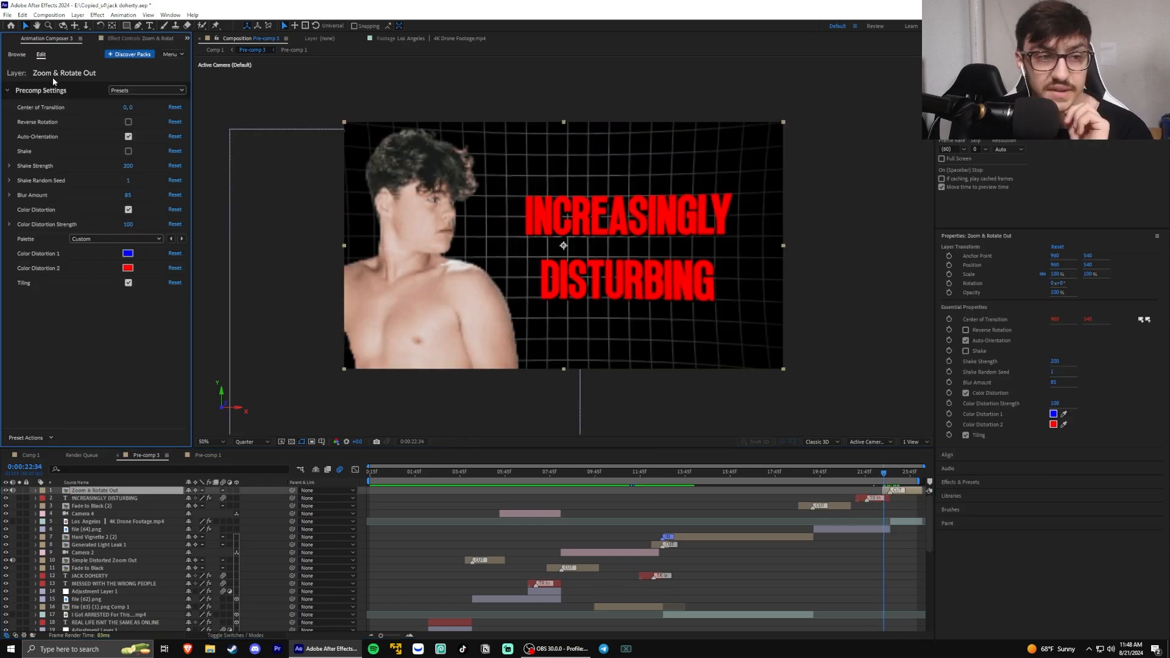
{"action": "left_click", "coordinate": [16, 55]}
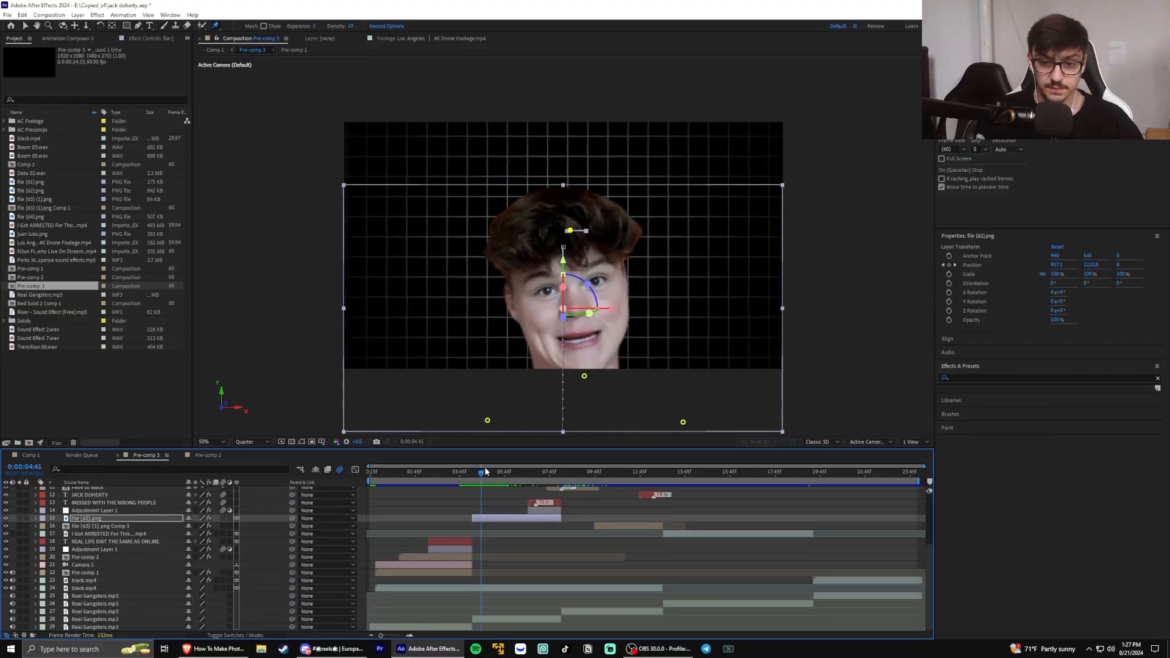
Expand the Puppet effect of the file (62).png layer down to the Position keyframes of its head pin
{"action": "left_click_drag", "start_coordinate": [485, 471], "coordinate": [494, 463]}
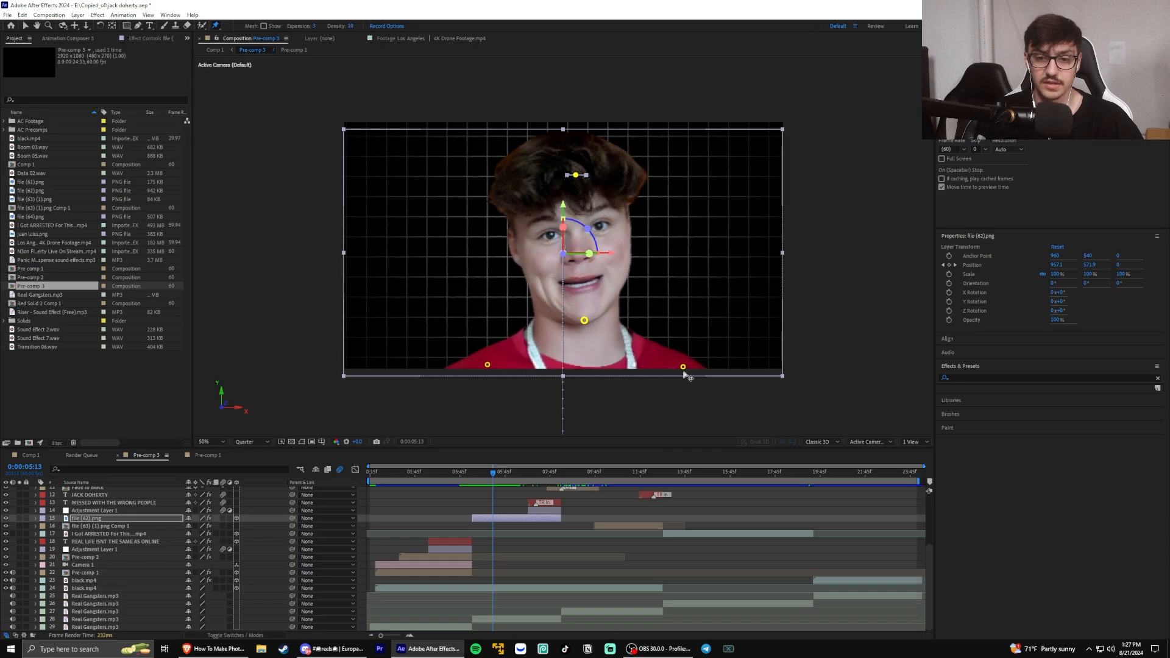
{"action": "left_click", "coordinate": [35, 518]}
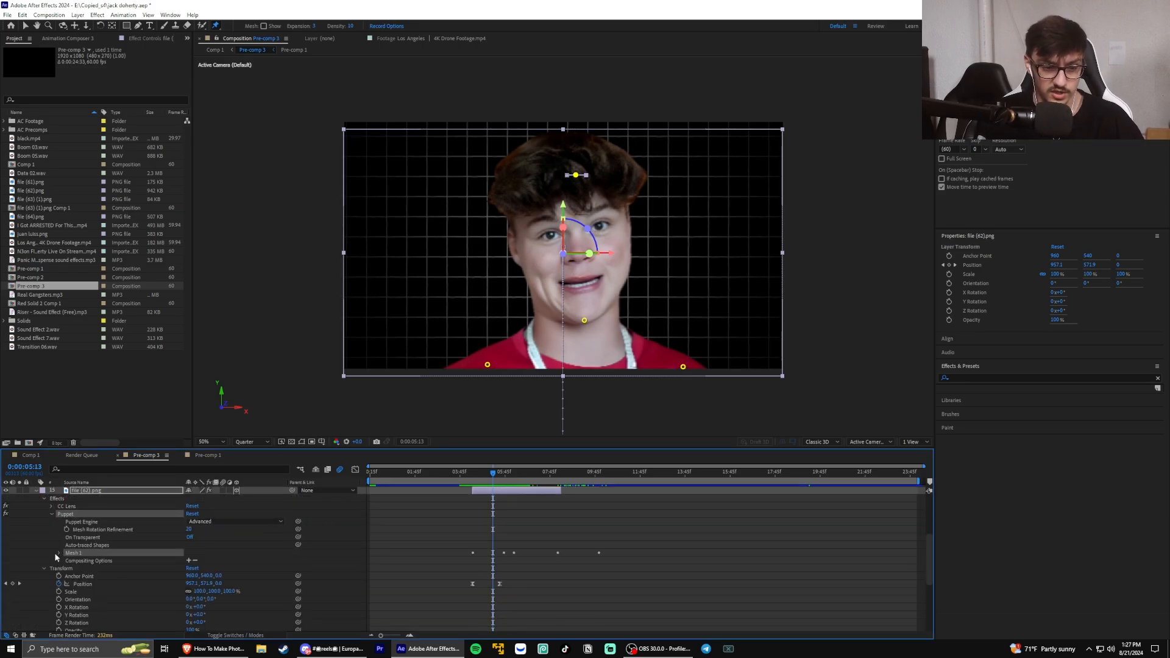
{"action": "scroll", "coordinate": [100, 574], "scroll_direction": "down", "scroll_amount": 2}
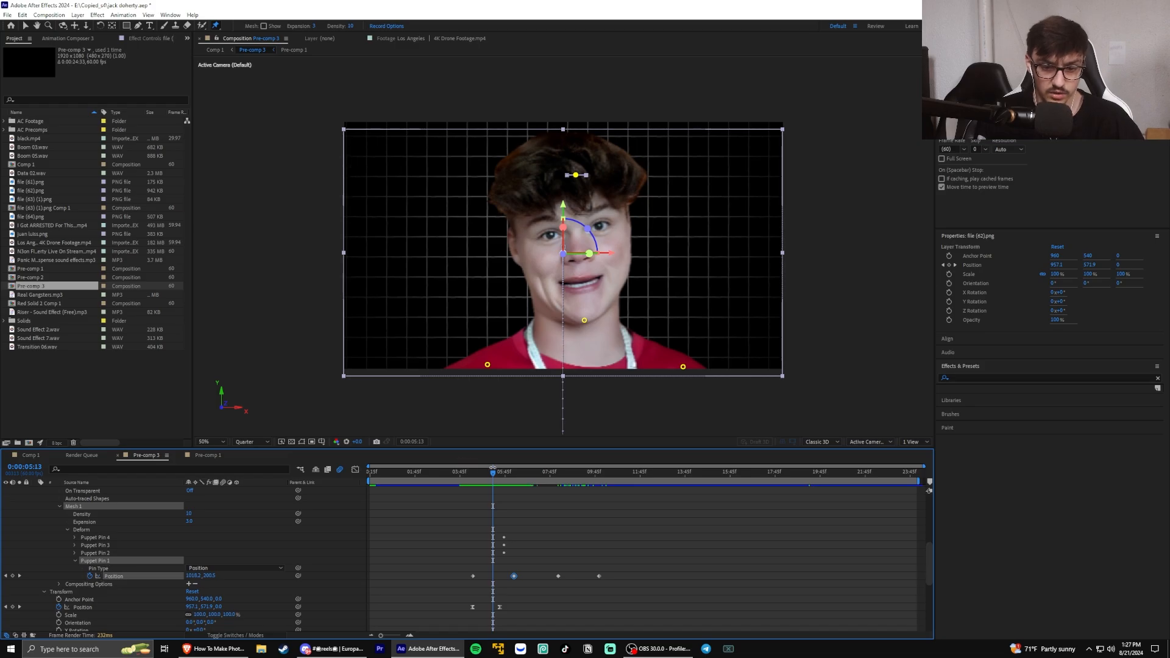
Play back the head's slide-in and puppet pin movement, and scrub on to 0:00:06:01
{"action": "key", "text": "j"}
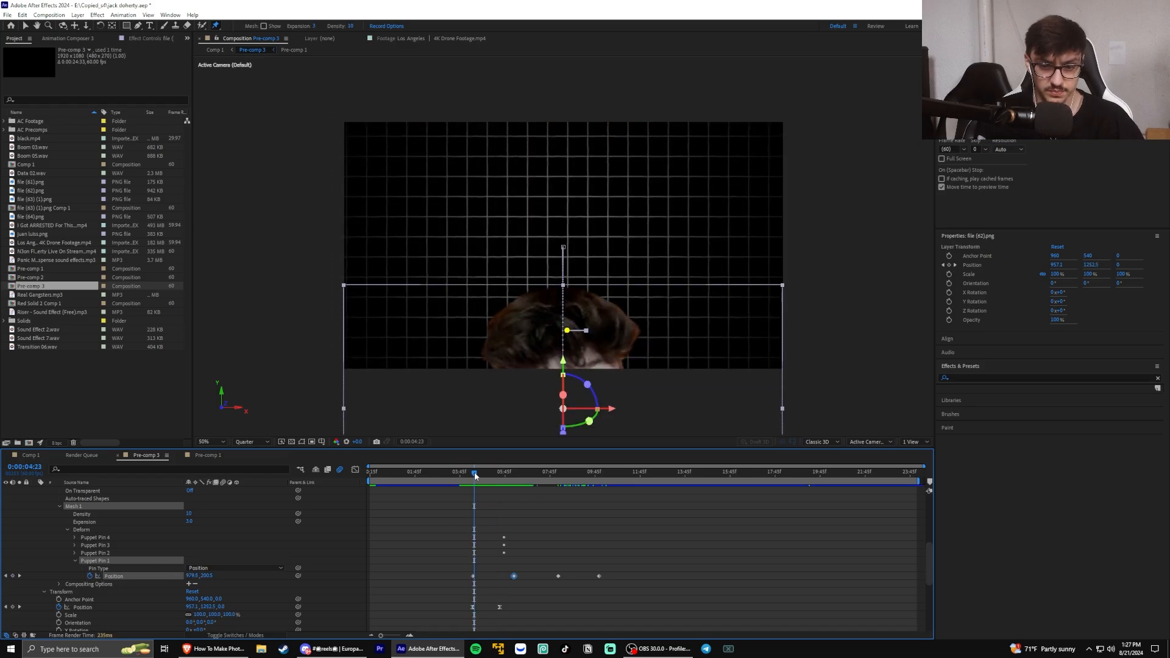
{"action": "key", "text": "space"}
{"action": "key", "text": "space"}
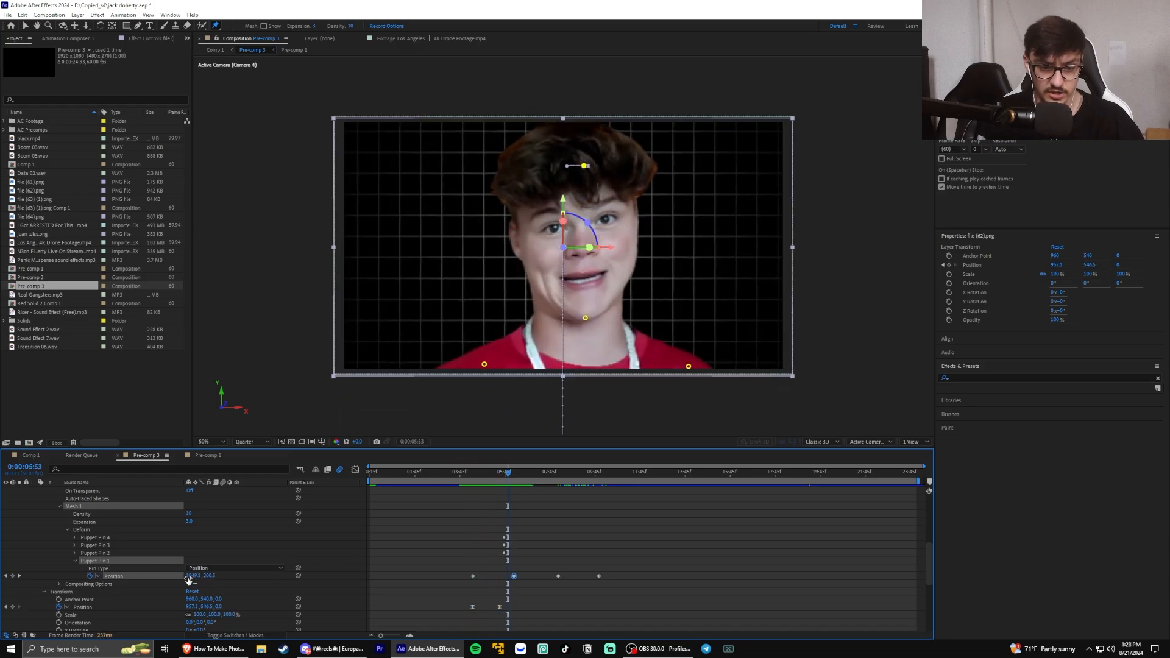
{"action": "mouse_move", "coordinate": [507, 479]}
{"action": "left_mouse_down"}
{"action": "mouse_move", "coordinate": [556, 473]}
{"action": "mouse_move", "coordinate": [475, 474]}
{"action": "mouse_move", "coordinate": [531, 473]}
{"action": "mouse_move", "coordinate": [511, 471]}
{"action": "left_mouse_up"}
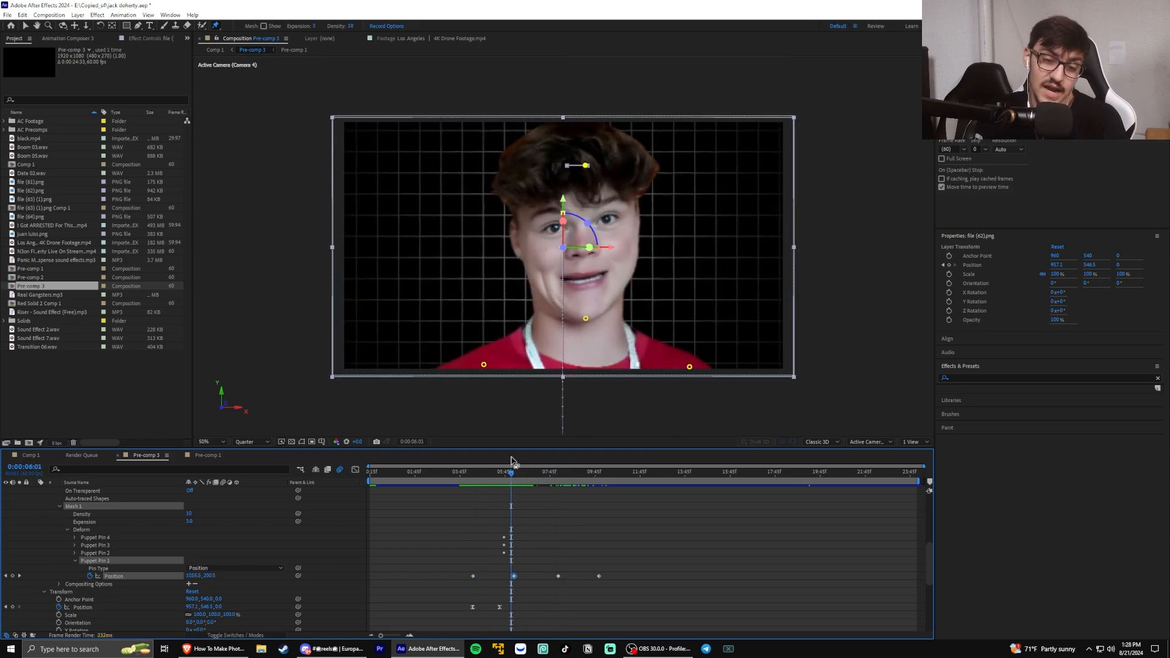